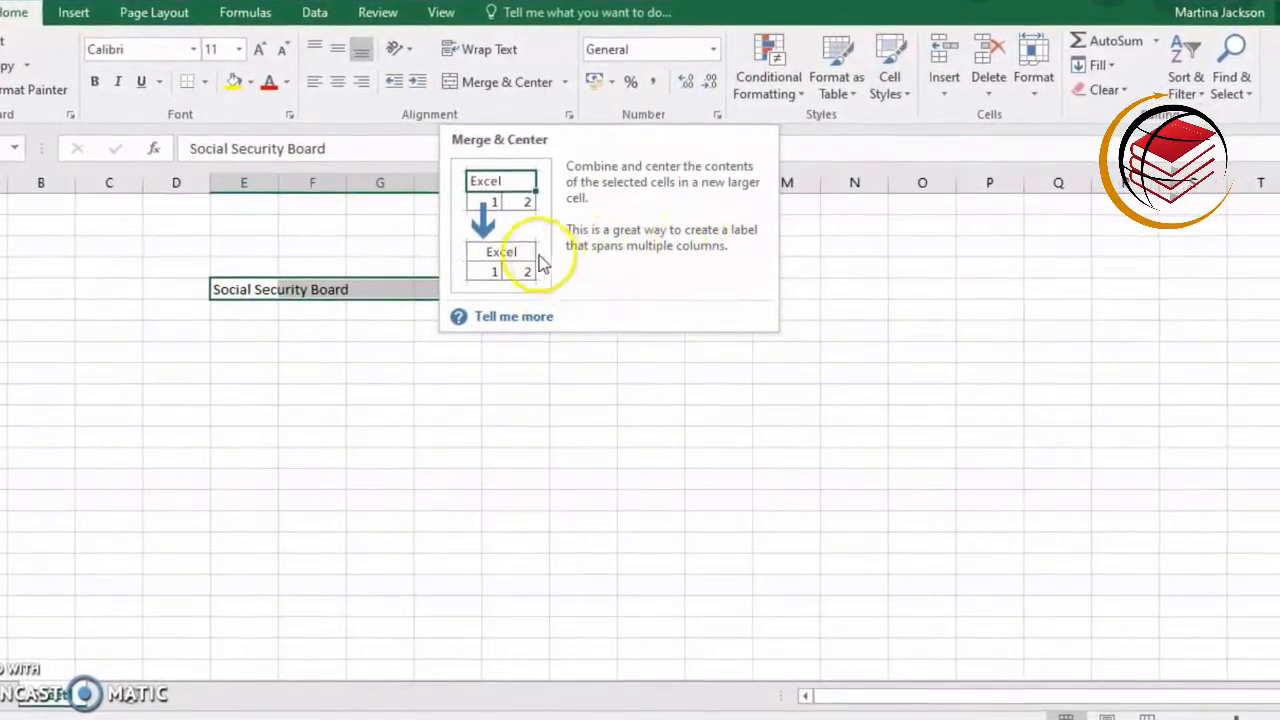
# Merge and center the selected cells holding "Social Security Board".
pyautogui.click(517, 88)
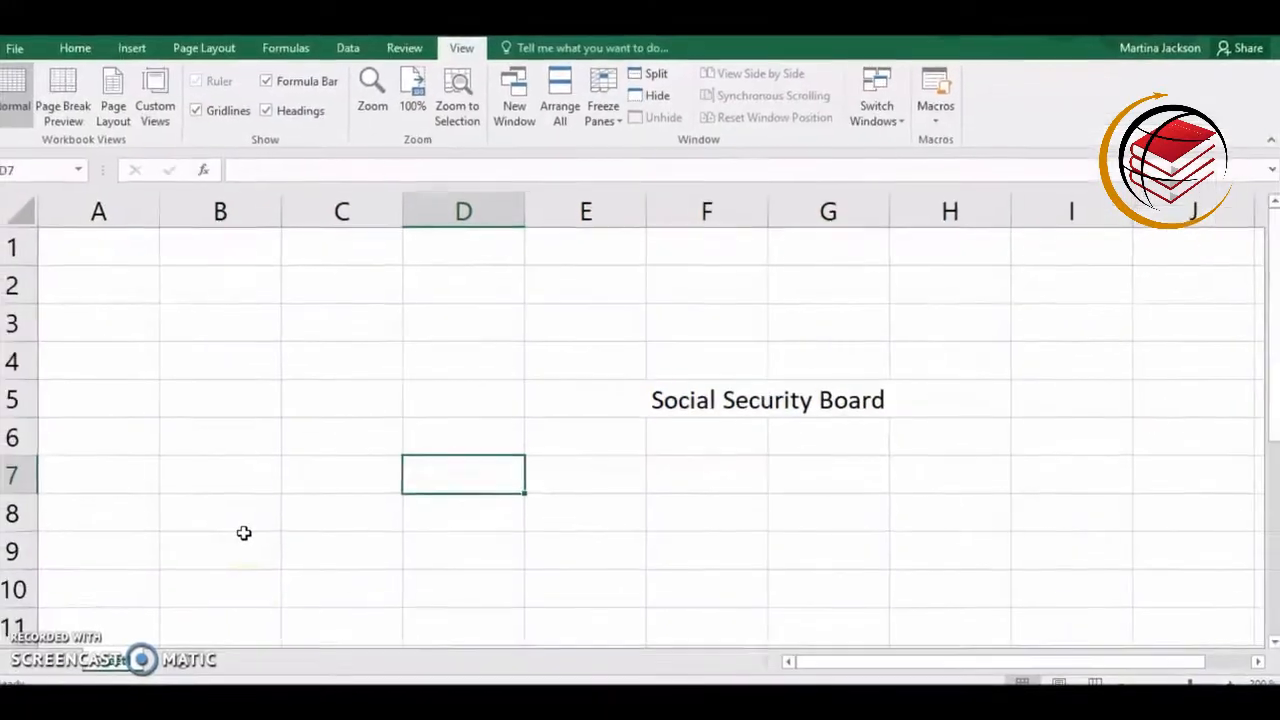
# Enter "British Virgin Islands" in D7 and merge and center it across D7:F7.
pyautogui.write('British Virgin I')
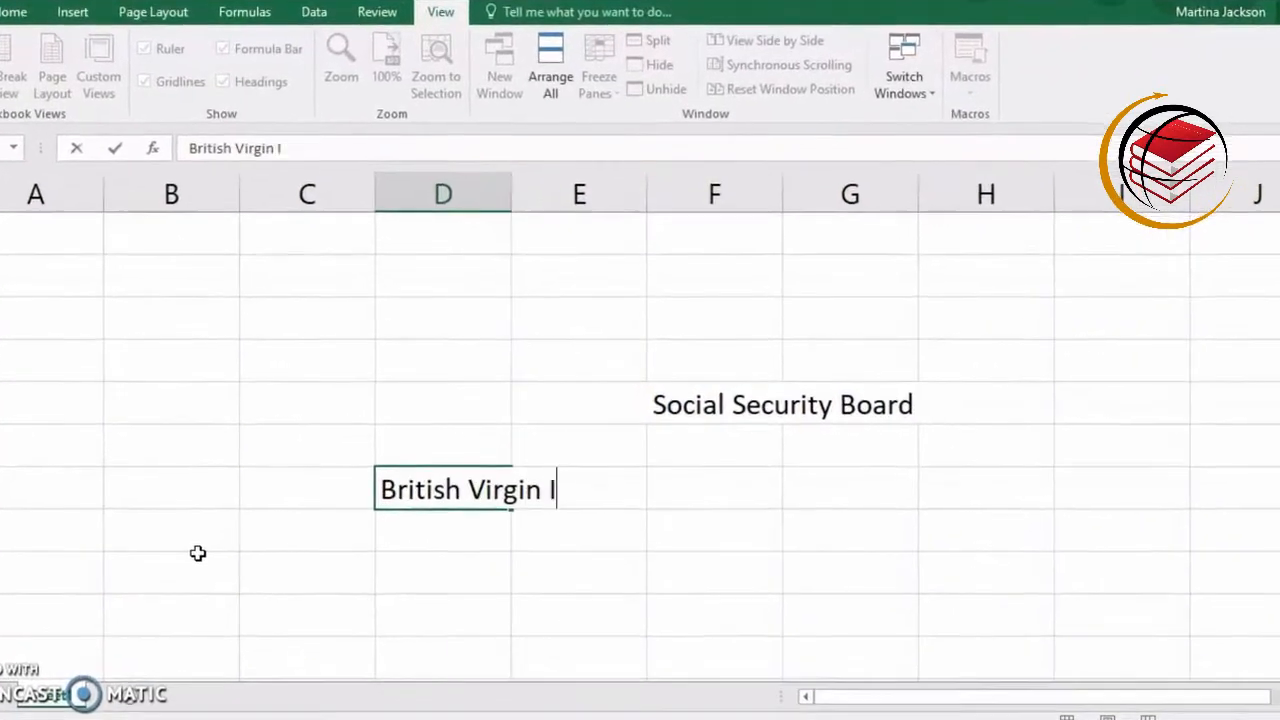
pyautogui.write('slands')
pyautogui.press('Return')
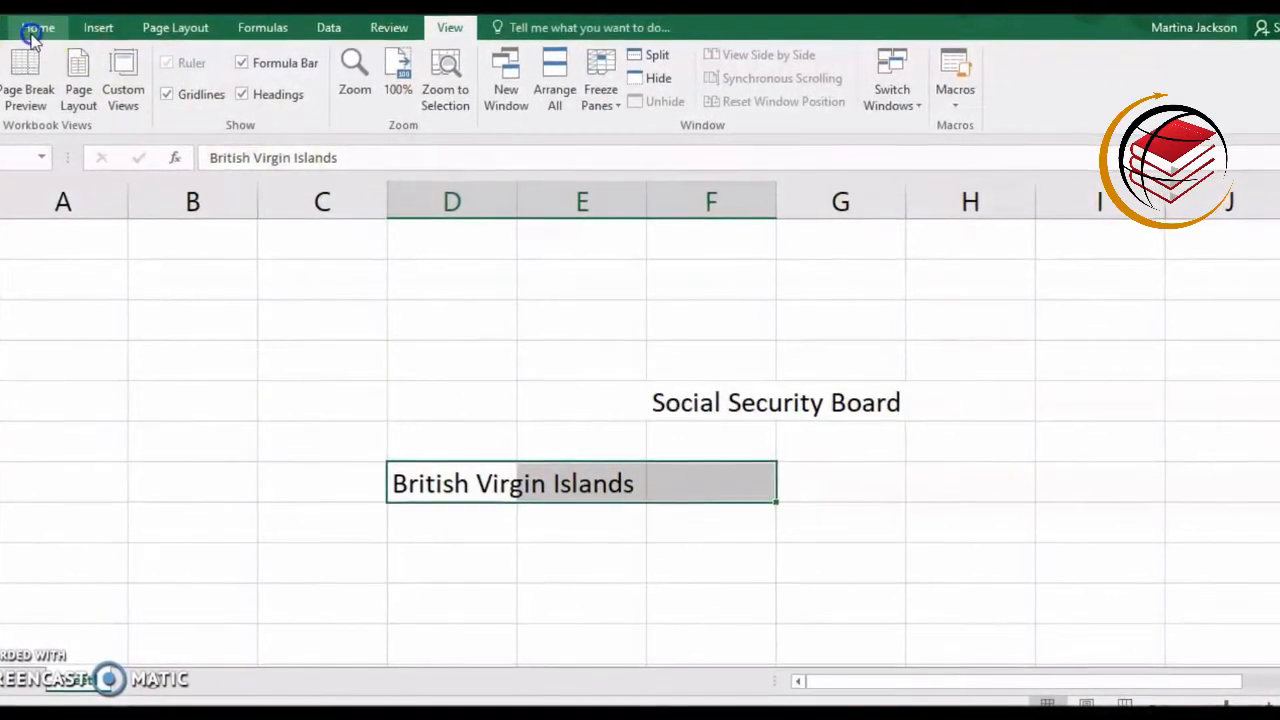
pyautogui.click(32, 30)
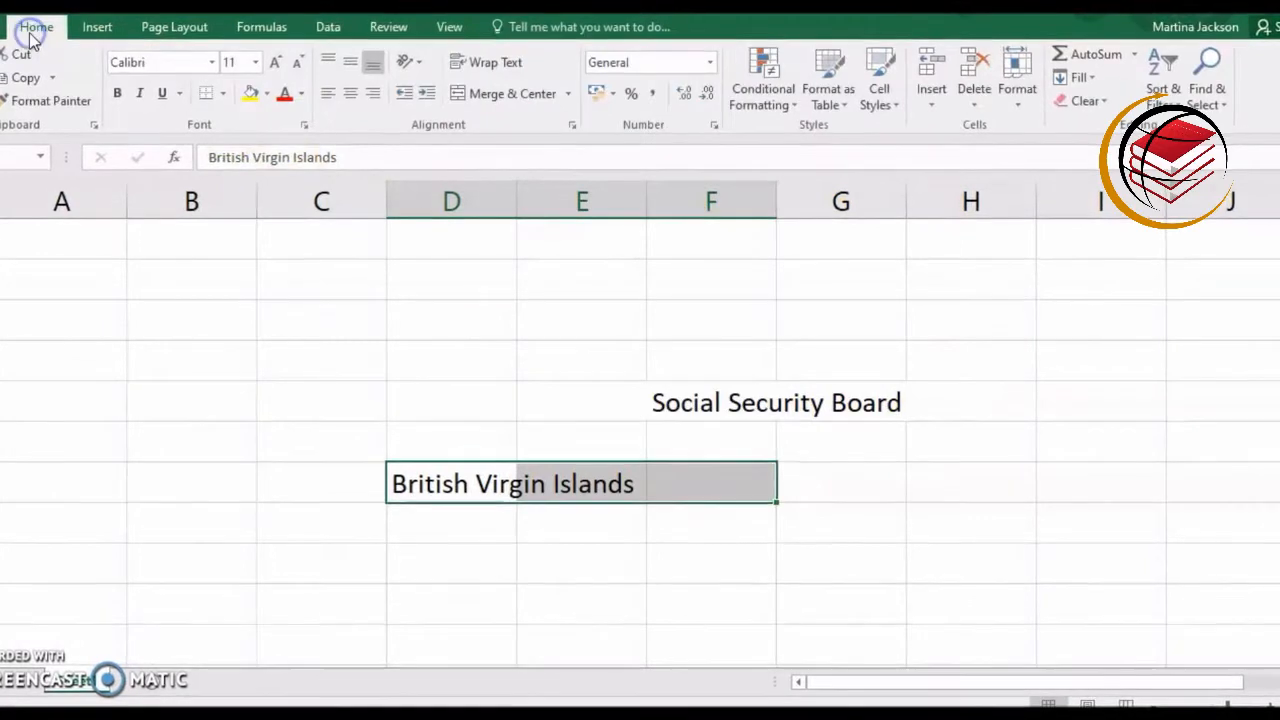
pyautogui.click(507, 90)
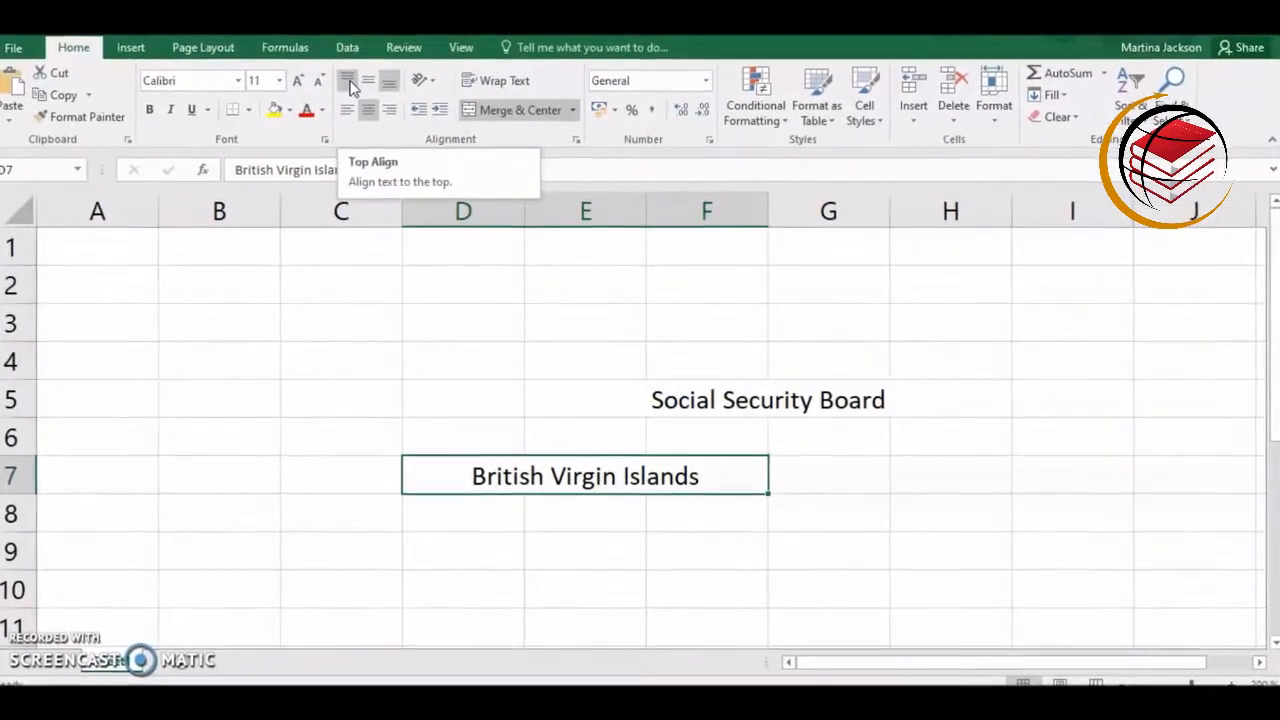
# Try top, middle and bottom vertical alignment on the merged British Virgin Islands cell.
pyautogui.click(299, 36)
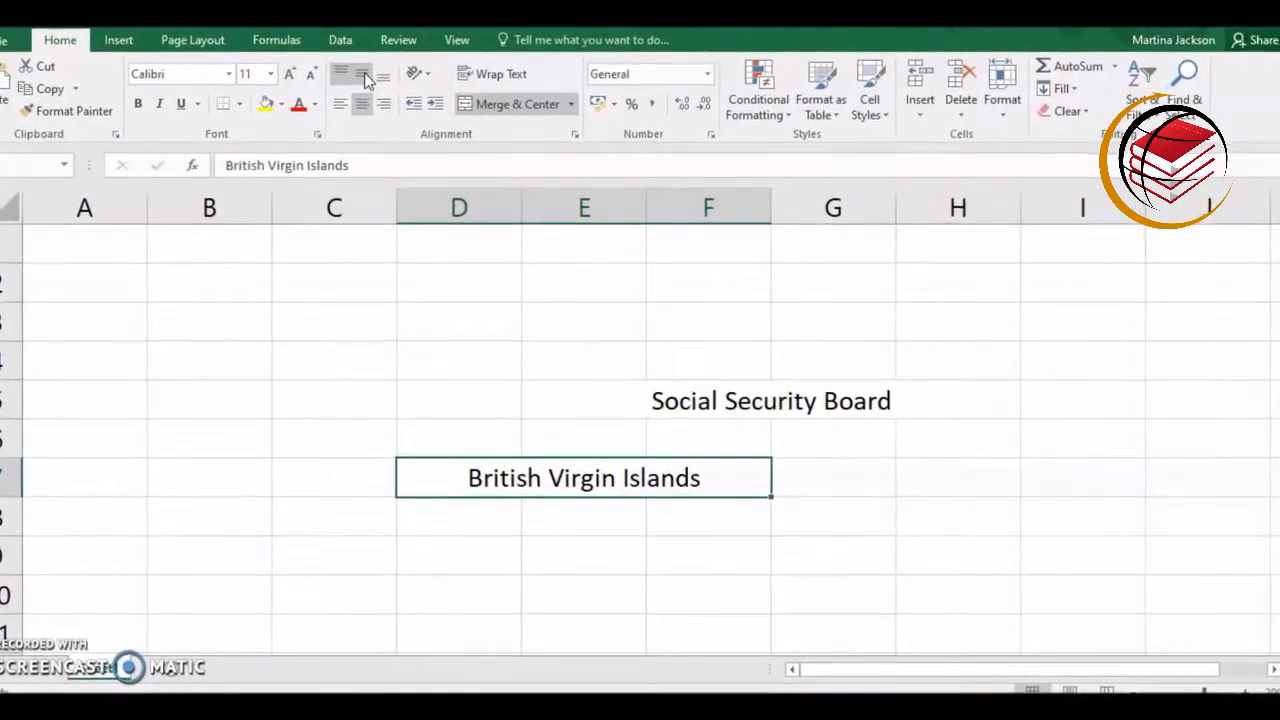
pyautogui.click(365, 79)
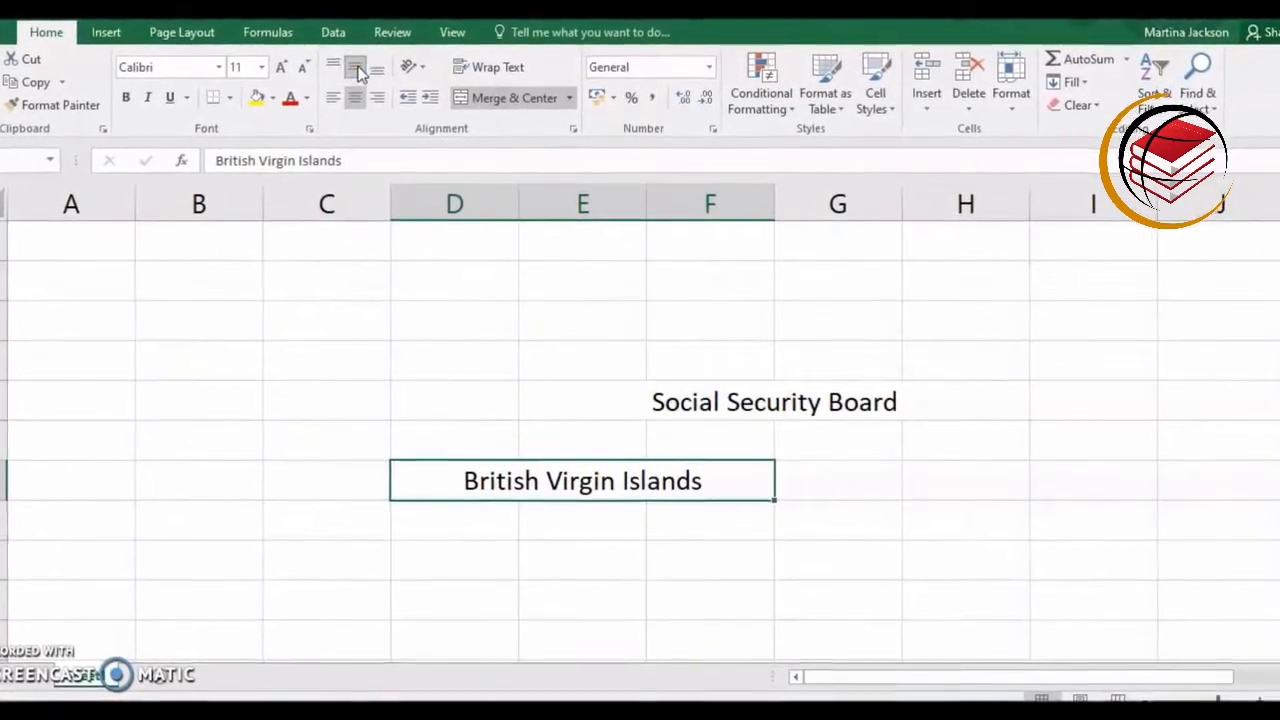
pyautogui.click(373, 73)
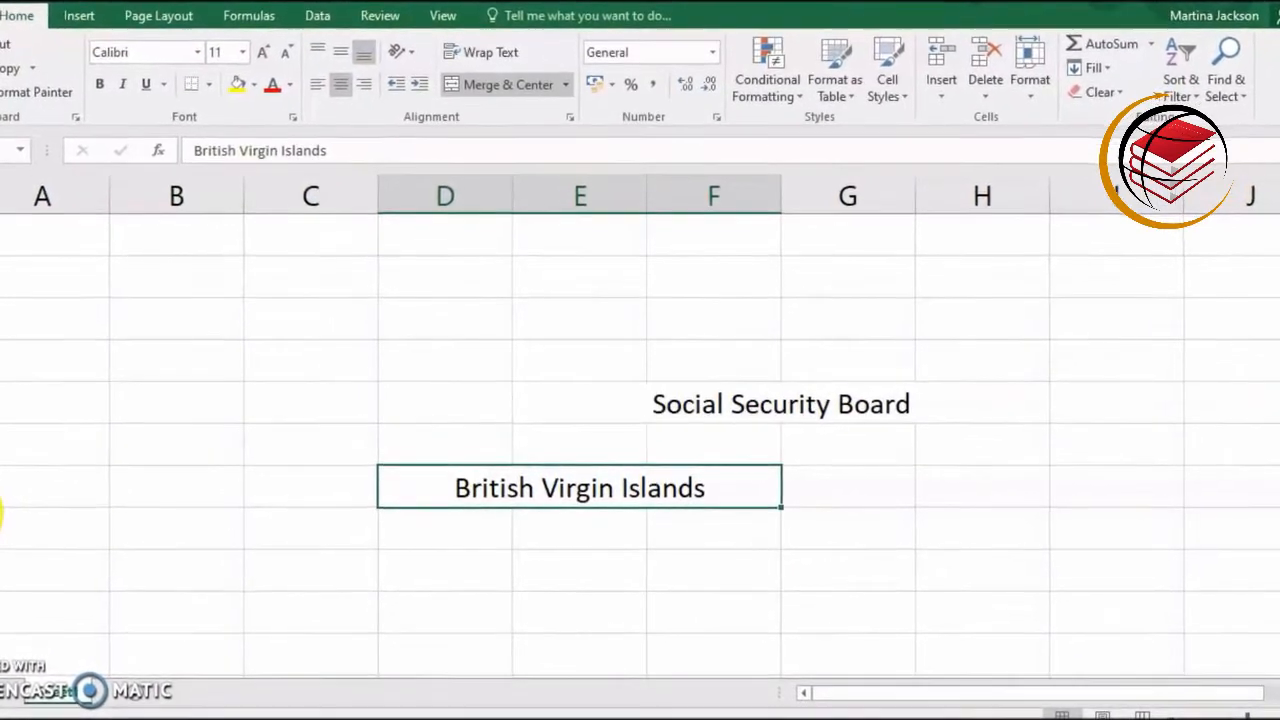
# Make row 7 about three times taller and try middle and top alignment on the British Virgin Islands text.
pyautogui.moveTo(3, 509); pyautogui.dragTo(3, 603)
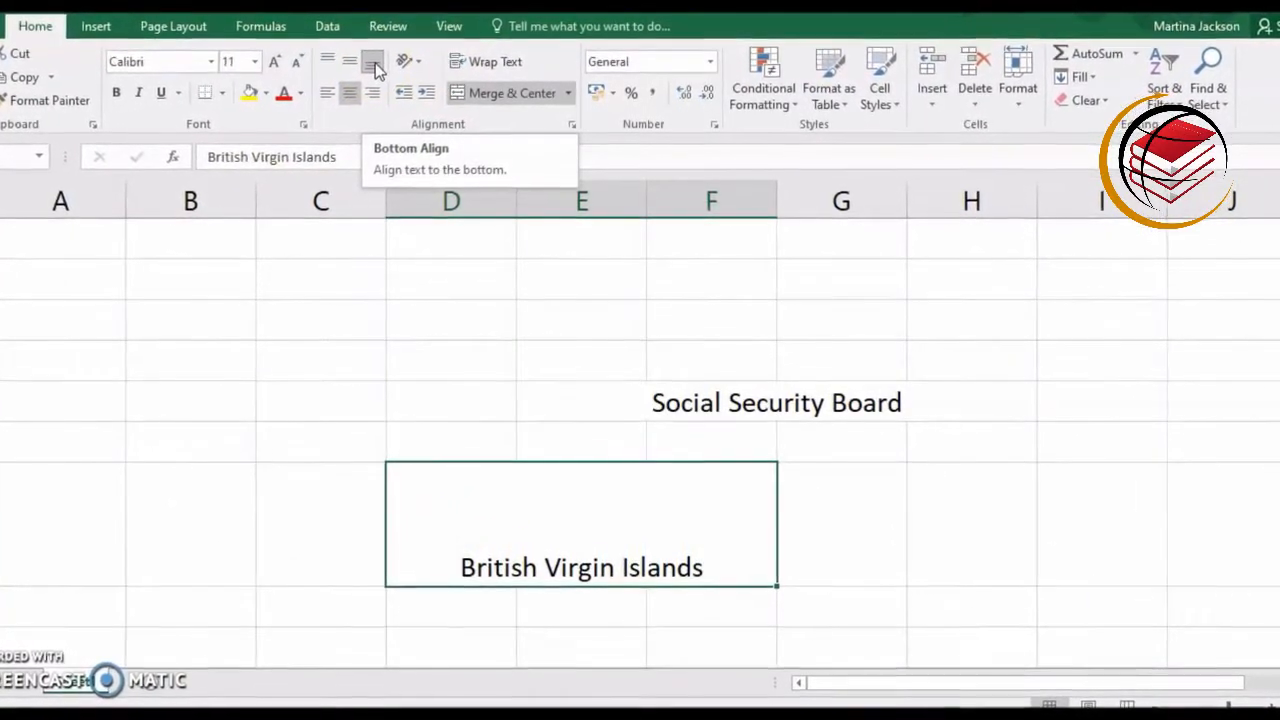
pyautogui.click(360, 72)
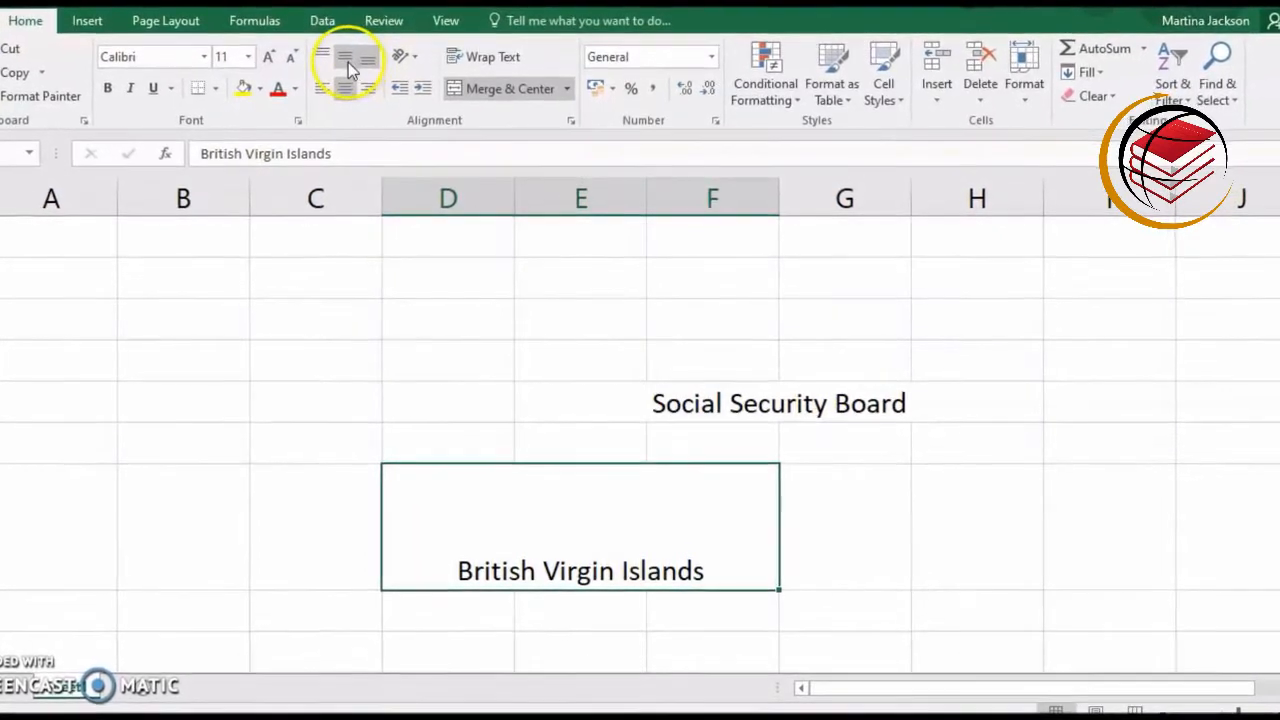
pyautogui.click(348, 62)
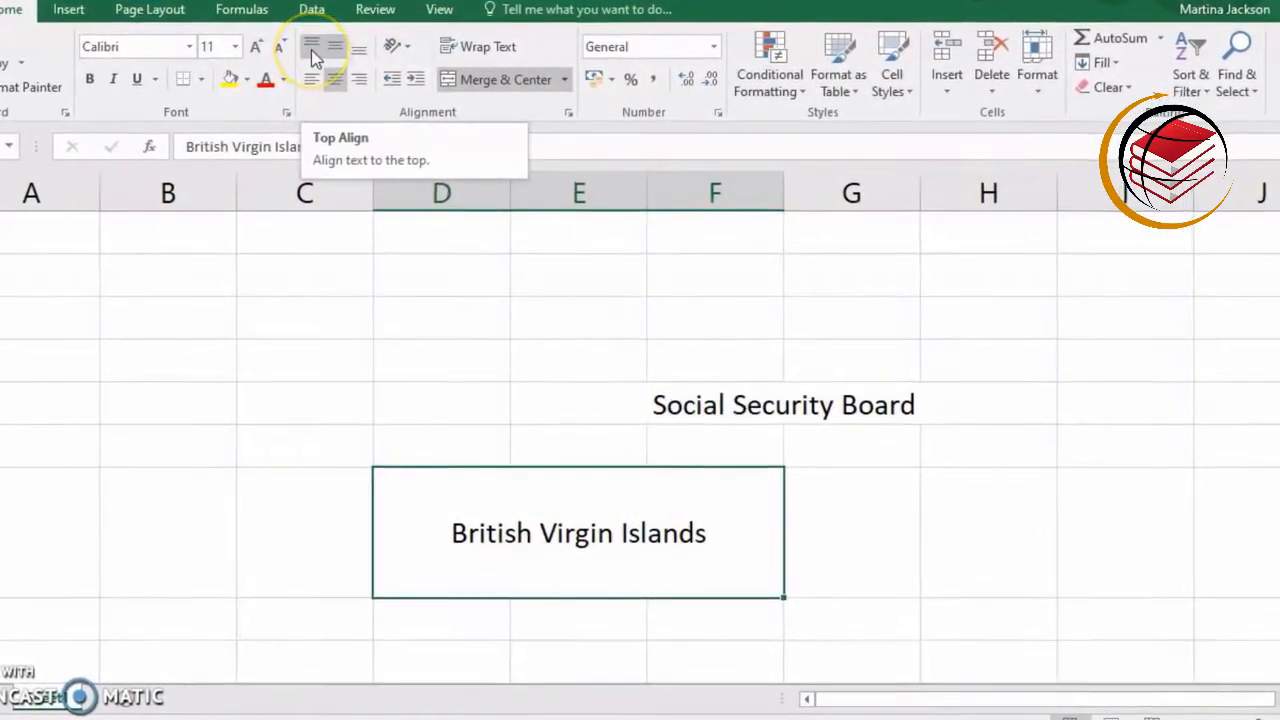
pyautogui.click(313, 52)
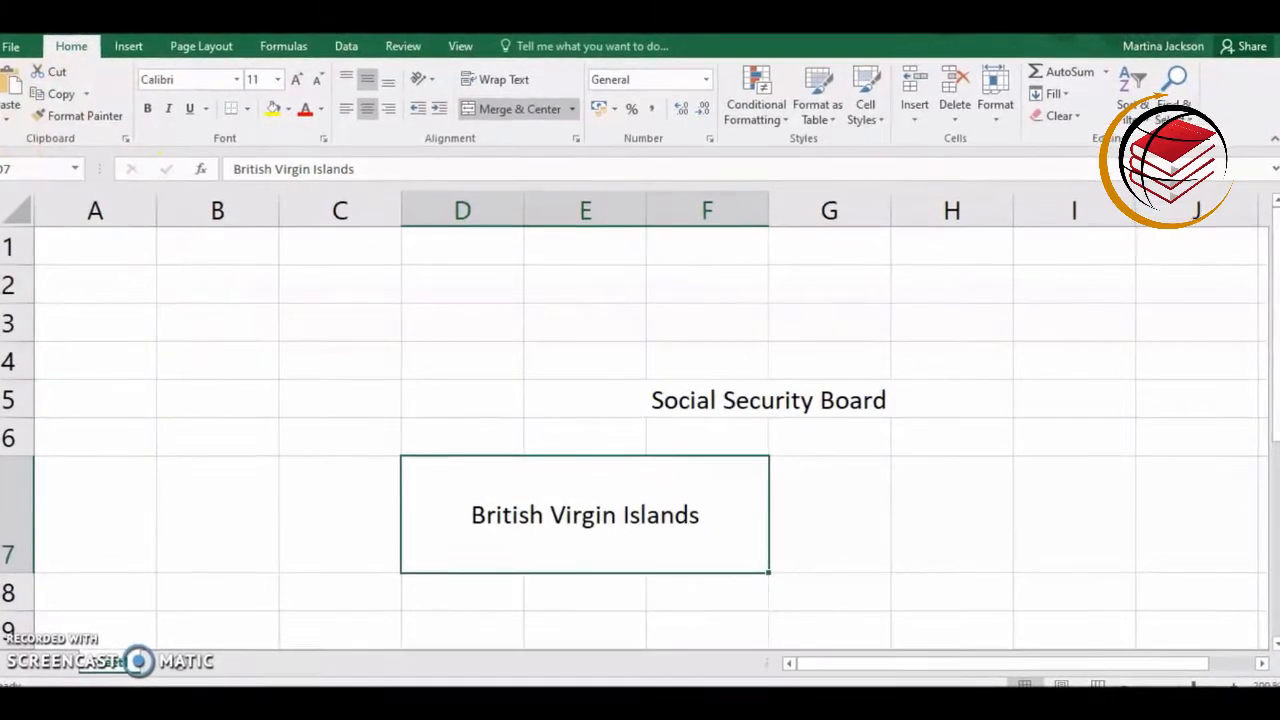
# Undo the vertical alignment and height changes made to row 7.
pyautogui.hotkey('ctrl', 'z')
pyautogui.hotkey('ctrl', 'z')
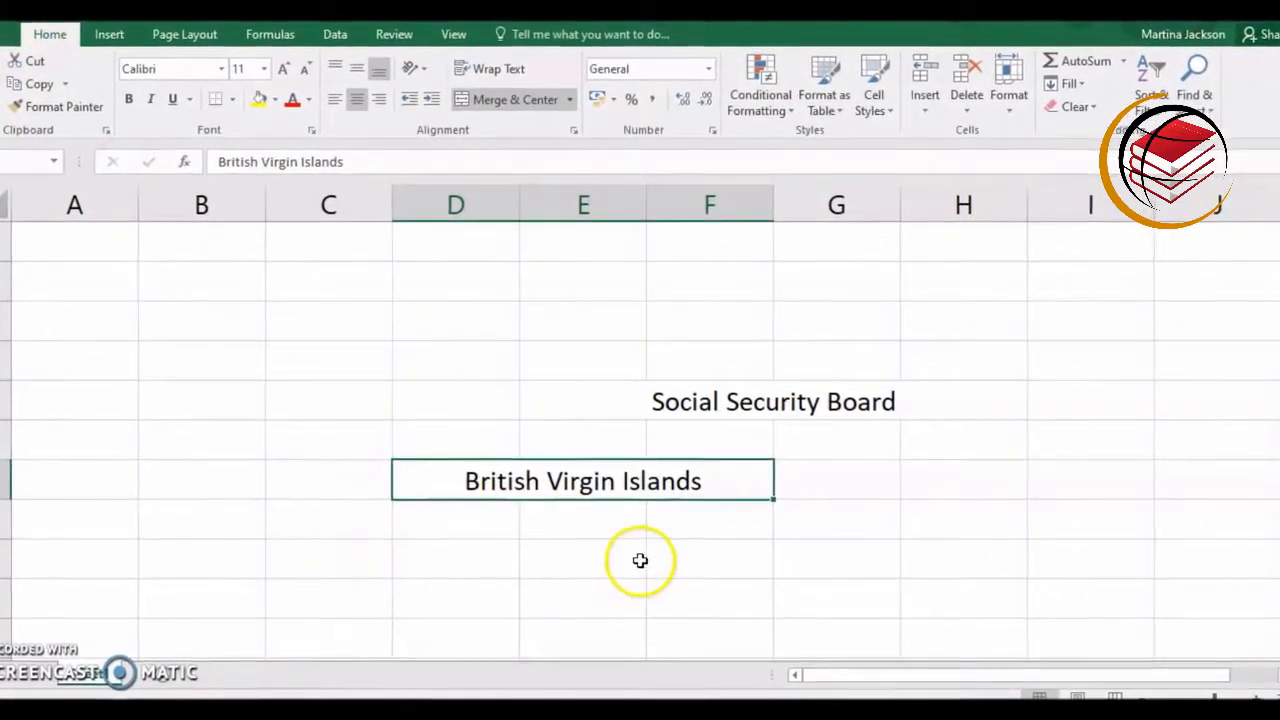
# Enter "January" in cell D9.
pyautogui.scroll(-1, 640, 557)
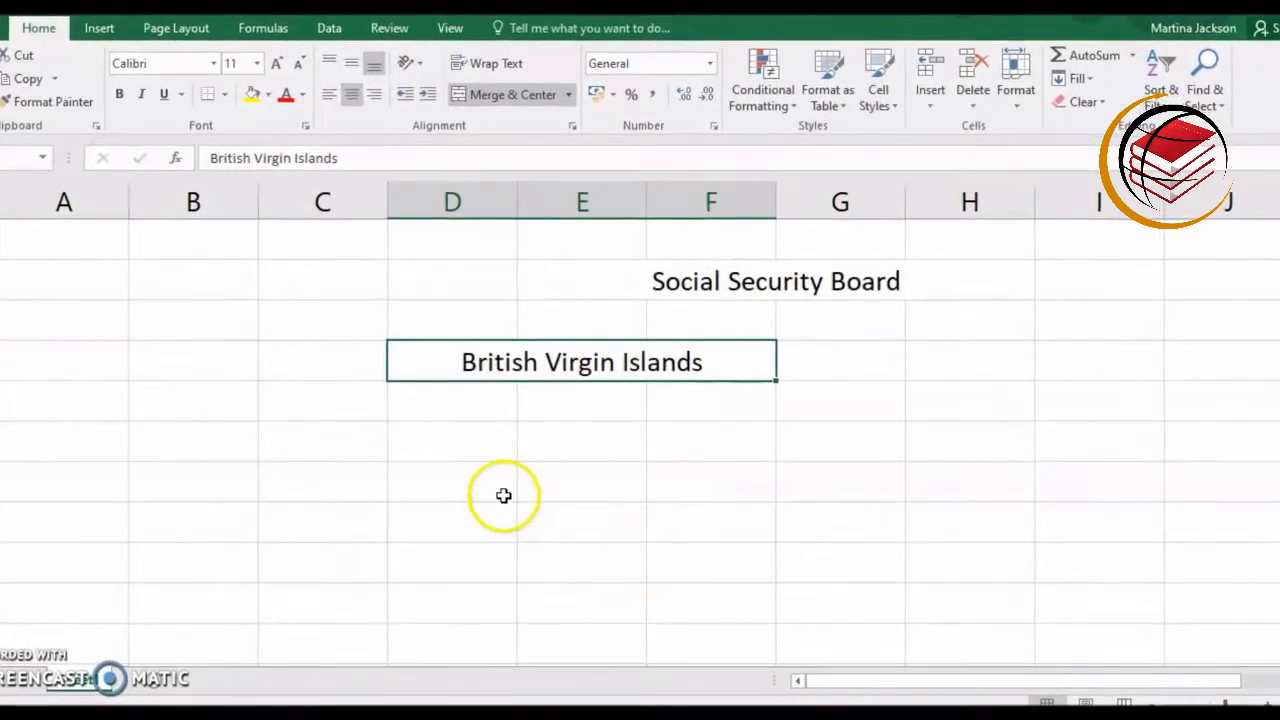
pyautogui.scroll(-1, 686, 466)
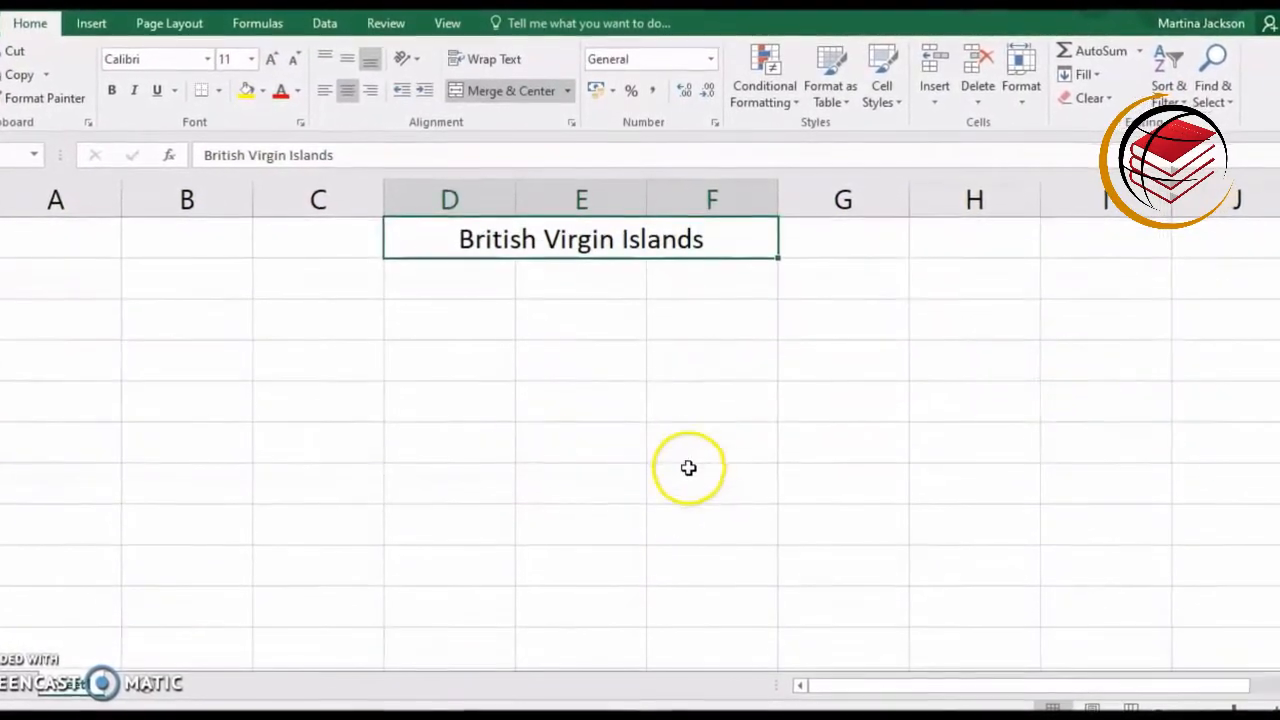
pyautogui.click(447, 323)
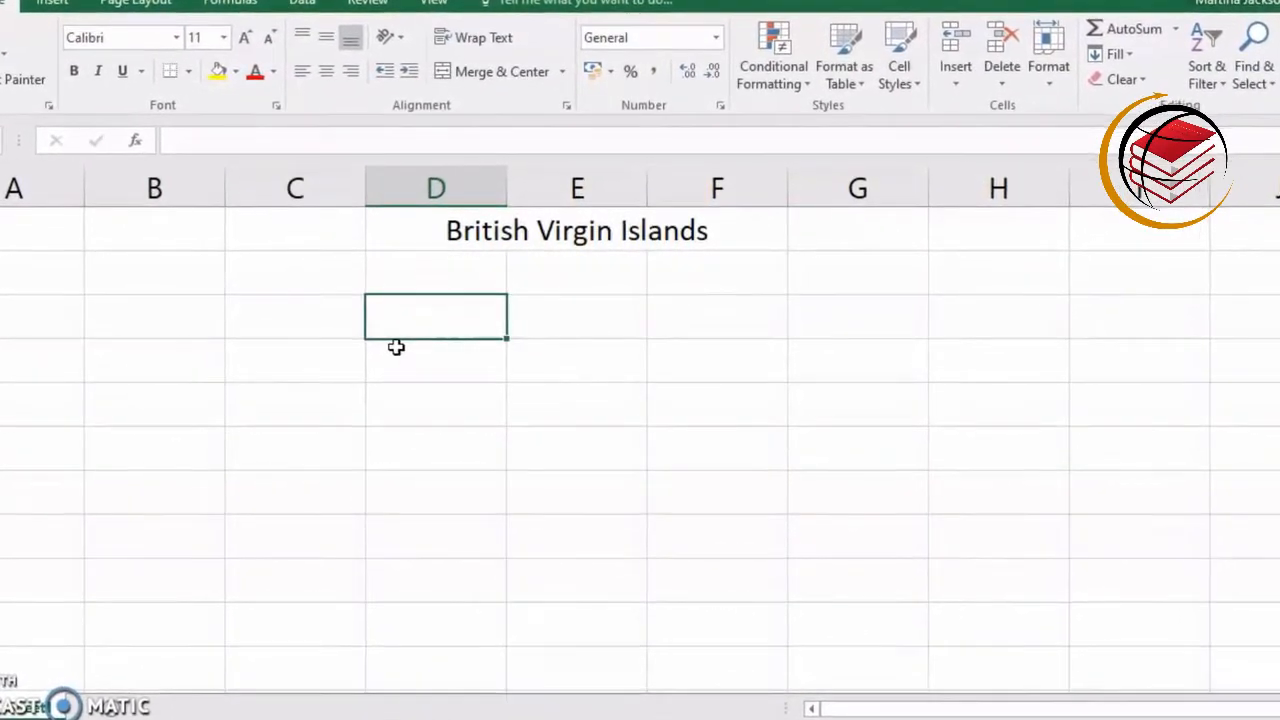
pyautogui.write('January')
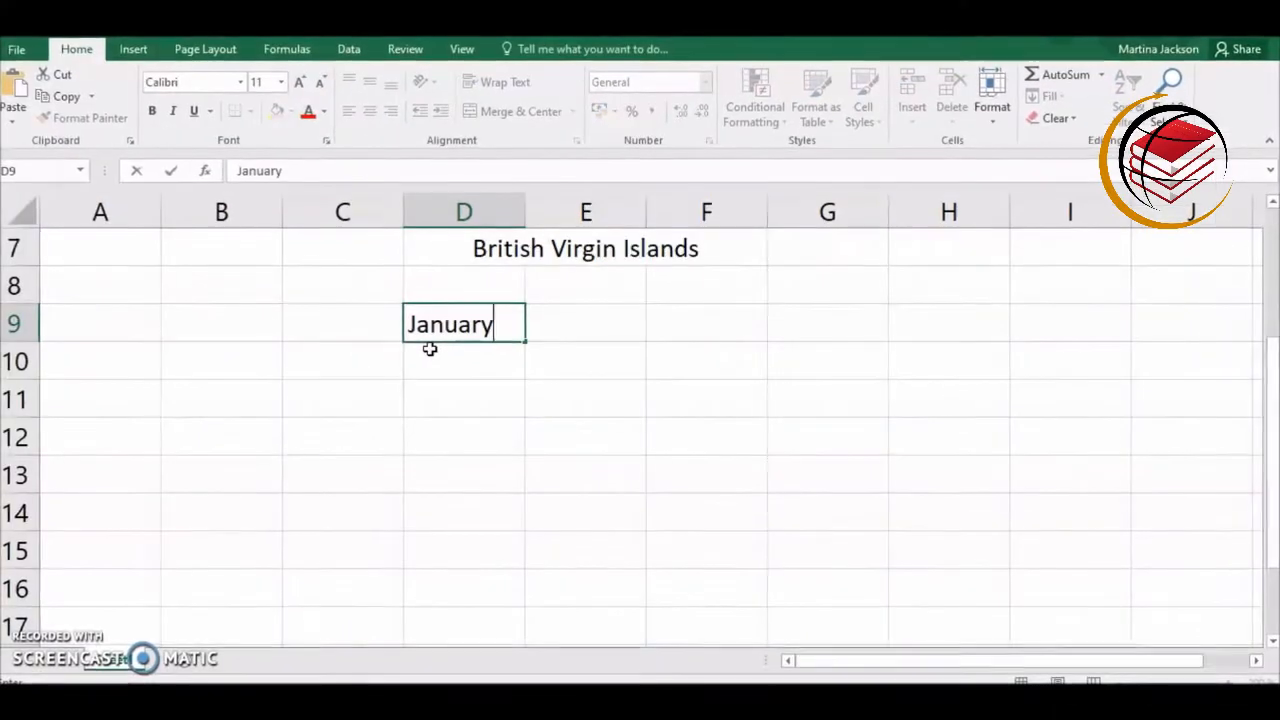
pyautogui.press('Return')
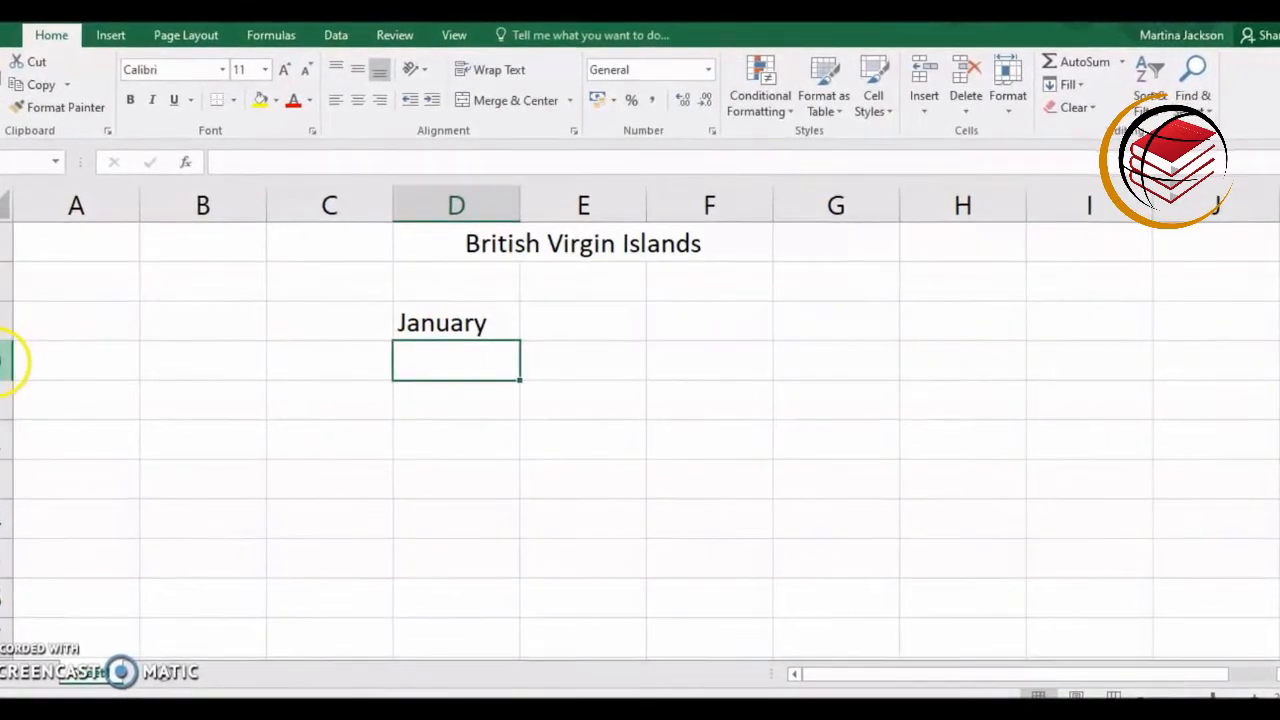
# Merge and center the January cell vertically over D9:D13.
pyautogui.click(440, 325)
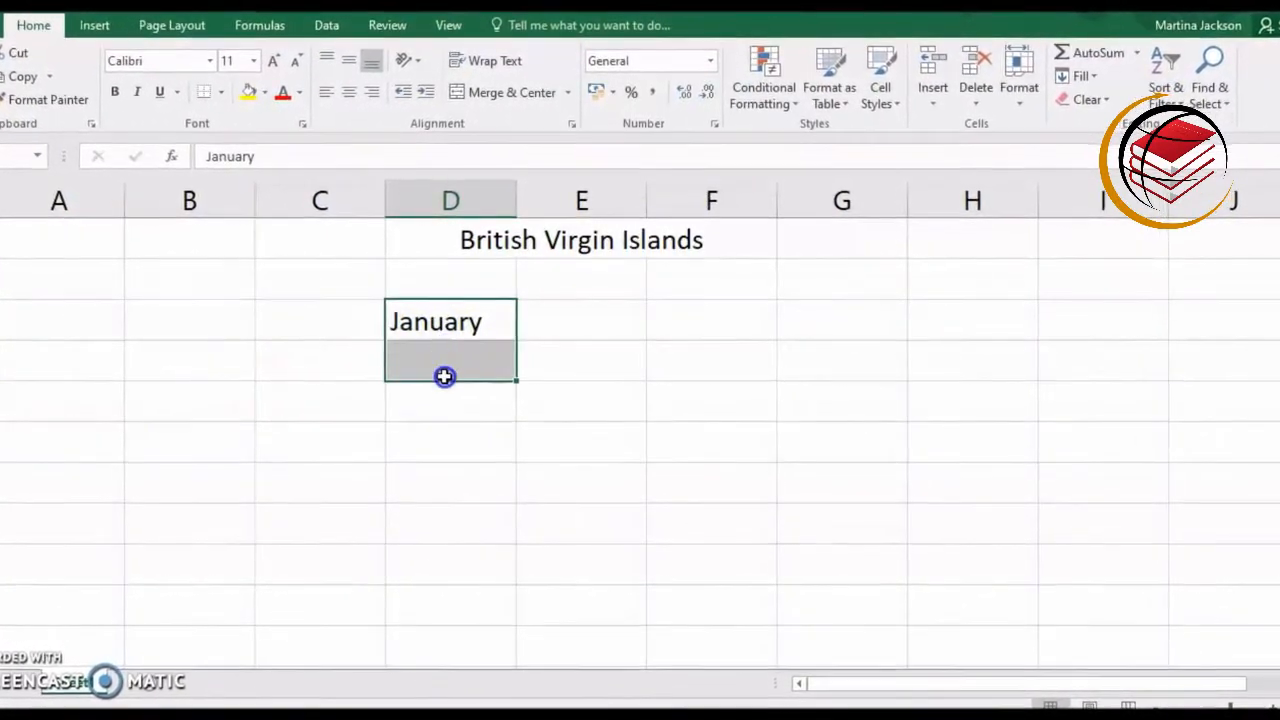
pyautogui.moveTo(445, 376); pyautogui.dragTo(437, 477)
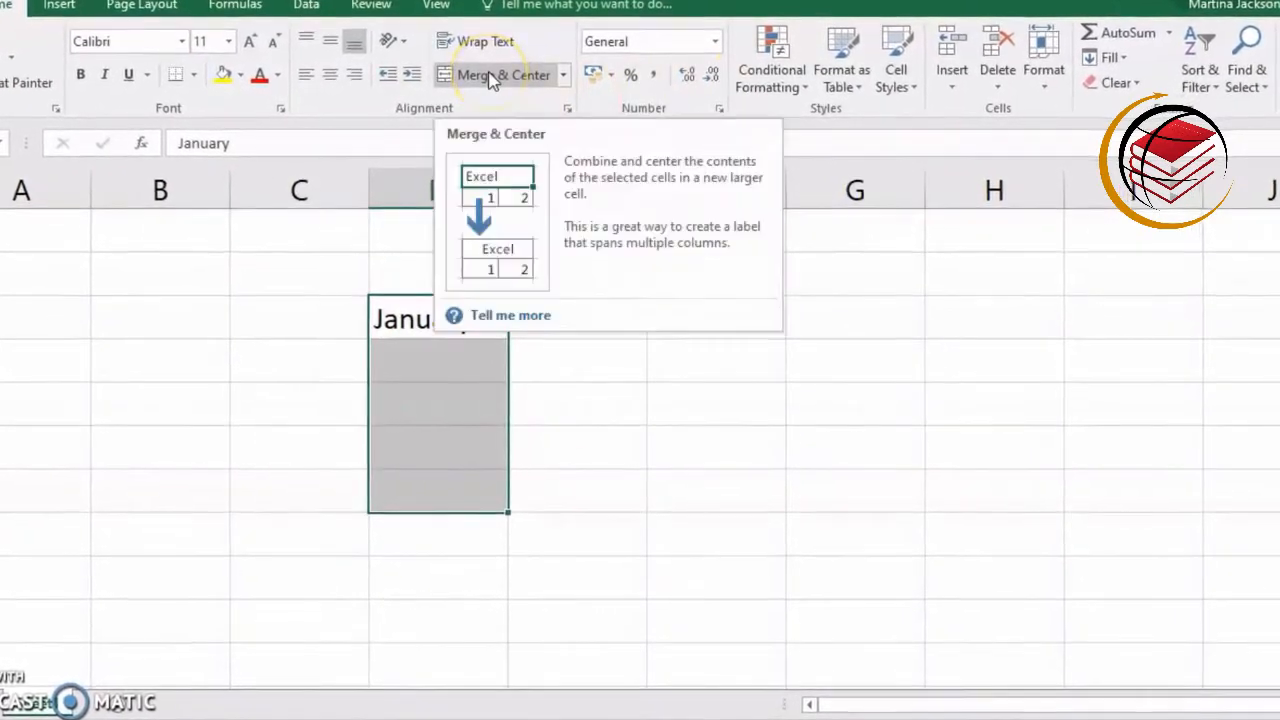
pyautogui.click(490, 78)
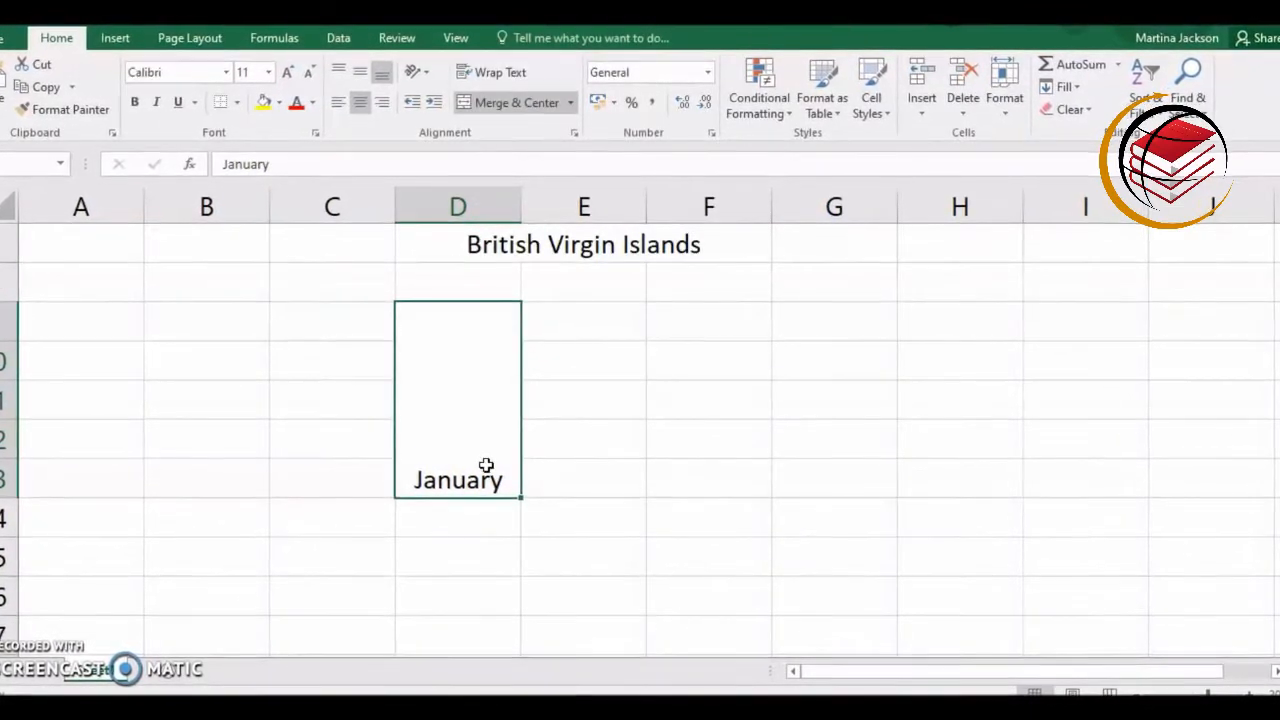
# Try middle and bottom vertical alignment on the merged January cell.
pyautogui.click(334, 68)
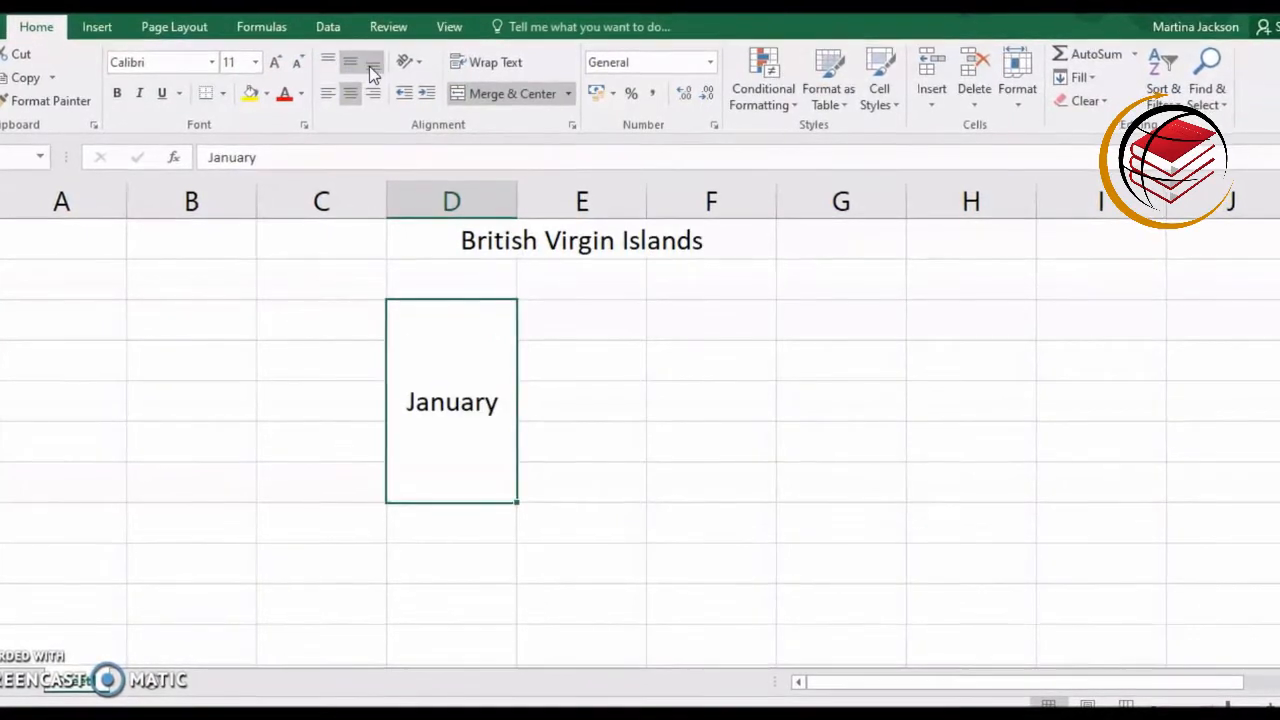
pyautogui.click(369, 66)
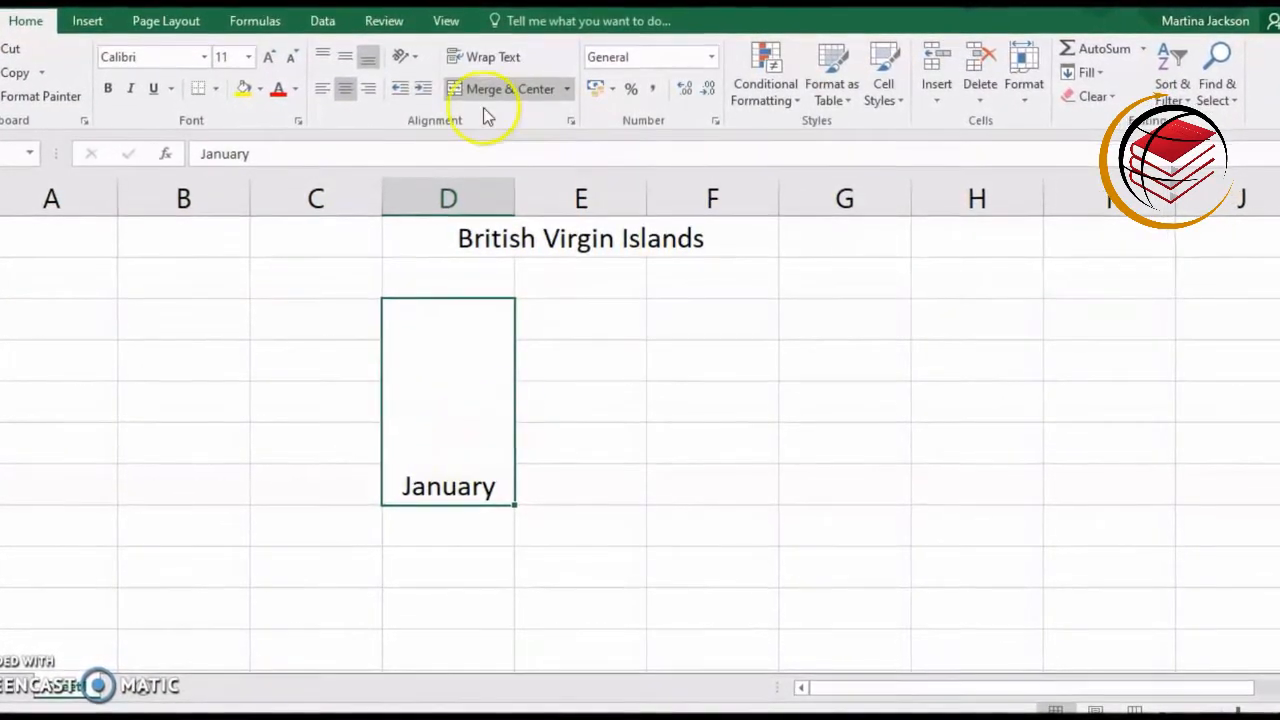
# Try the Angle Counterclockwise and Vertical Text orientations on the January cell.
pyautogui.click(400, 58)
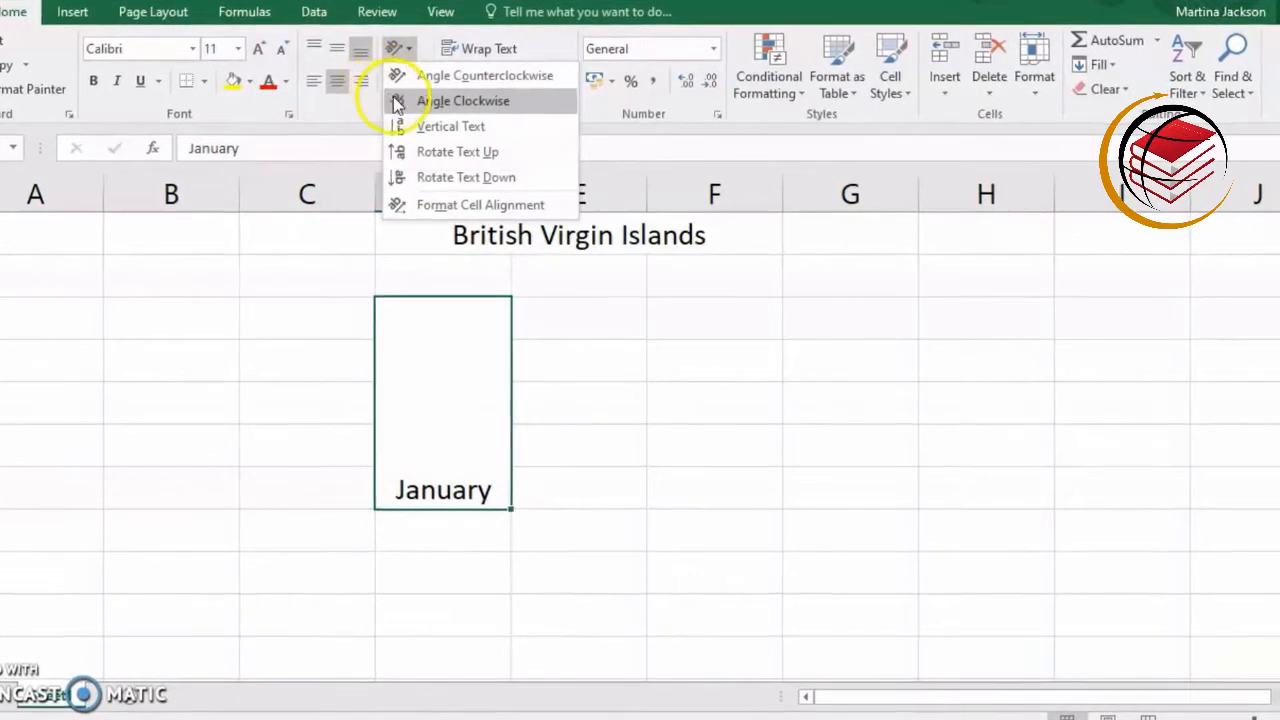
pyautogui.click(441, 76)
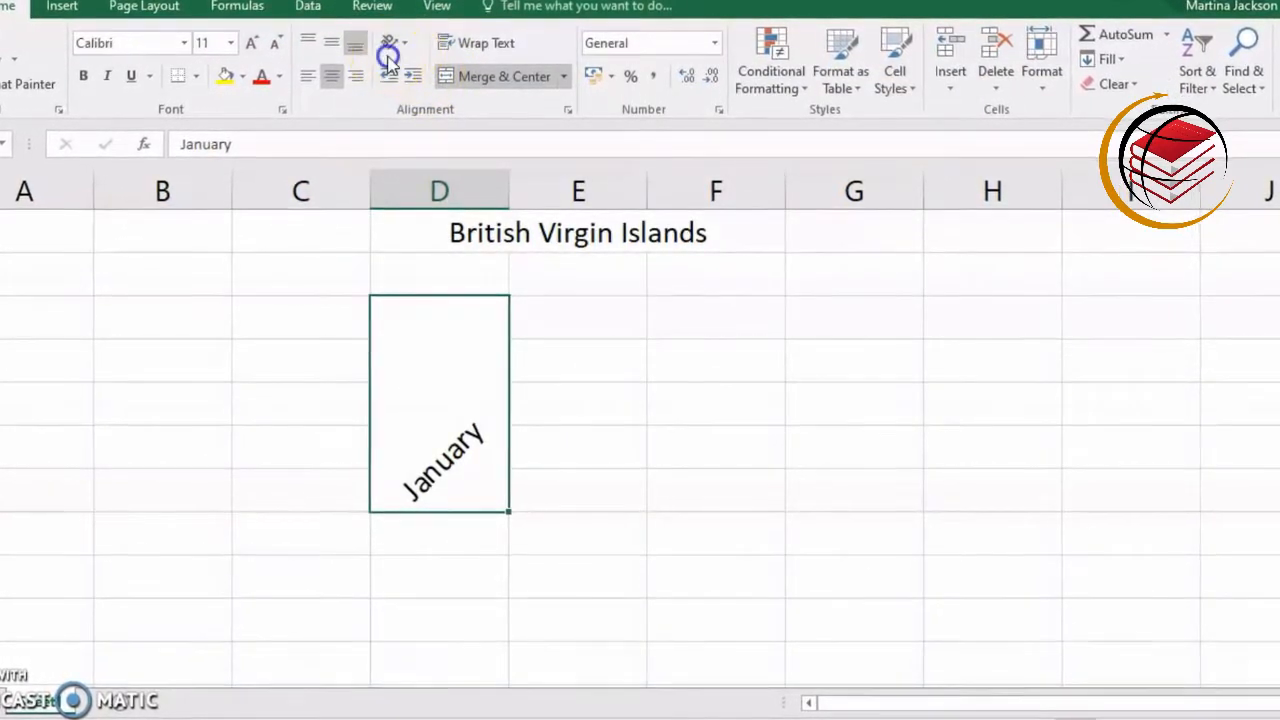
pyautogui.click(397, 48)
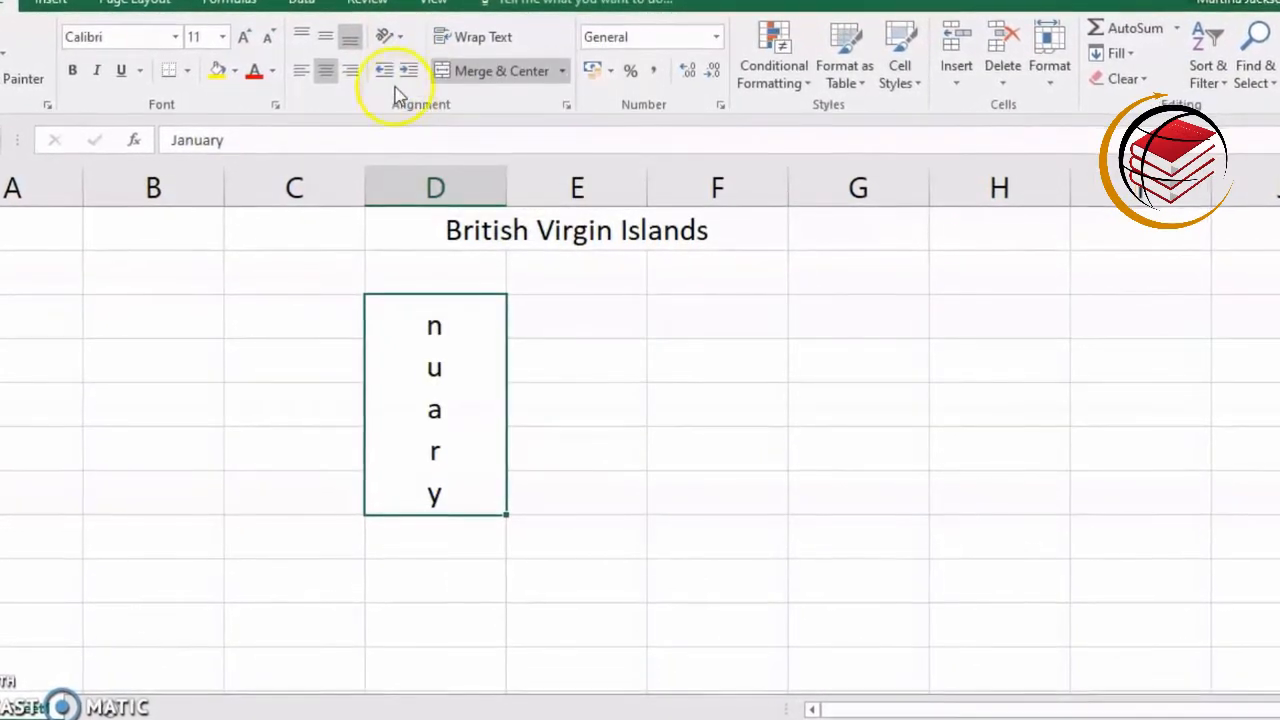
# Try the Rotate Text Up and Rotate Text Down orientations on January, ending with Rotate Text Up.
pyautogui.click(387, 38)
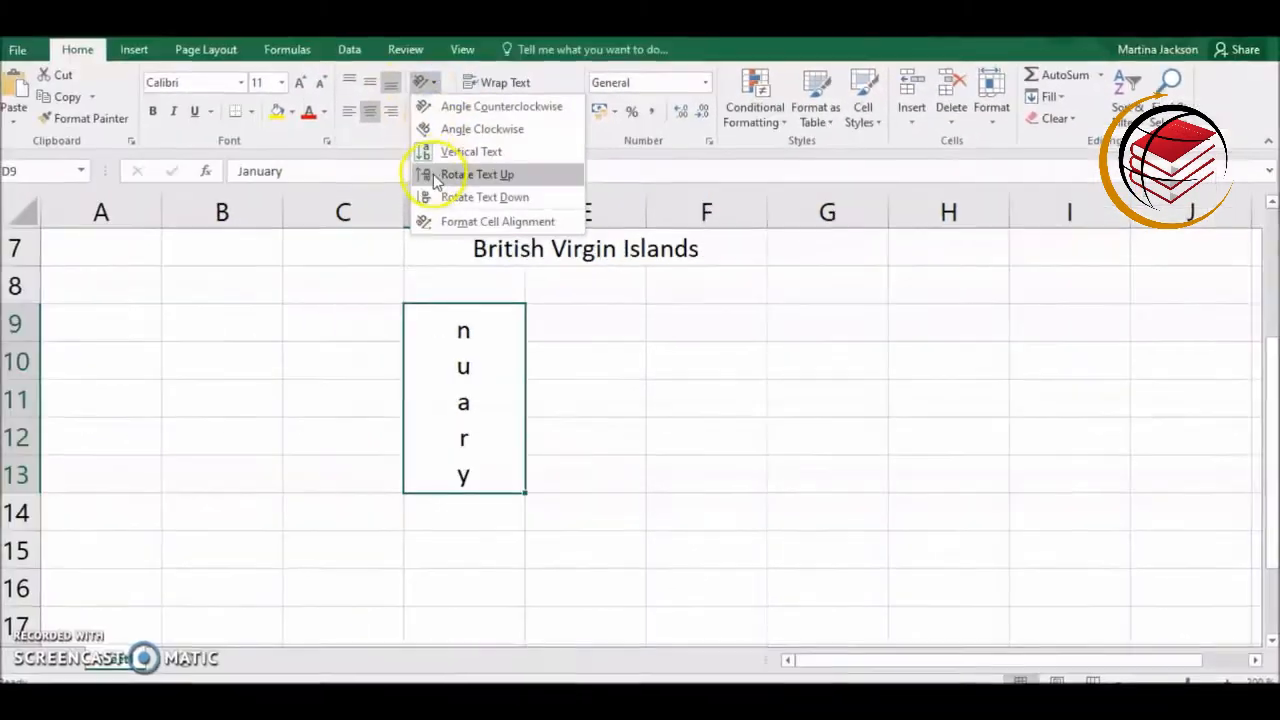
pyautogui.click(420, 140)
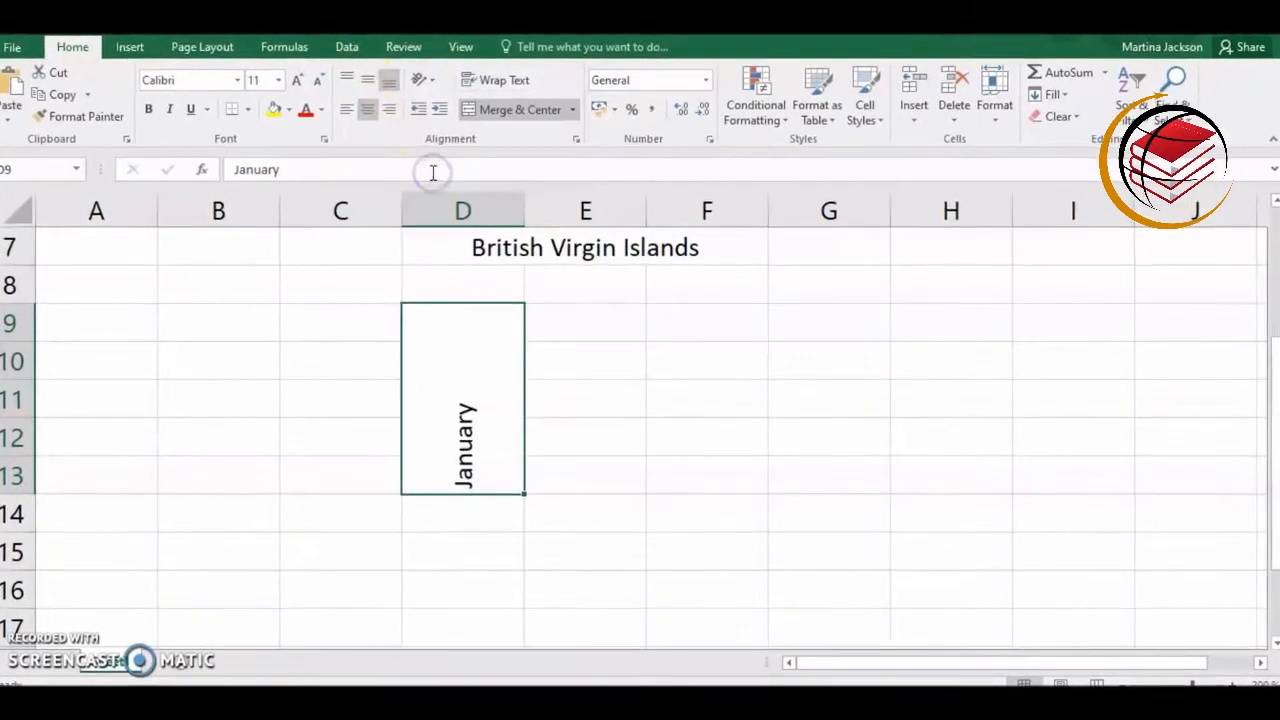
pyautogui.click(420, 79)
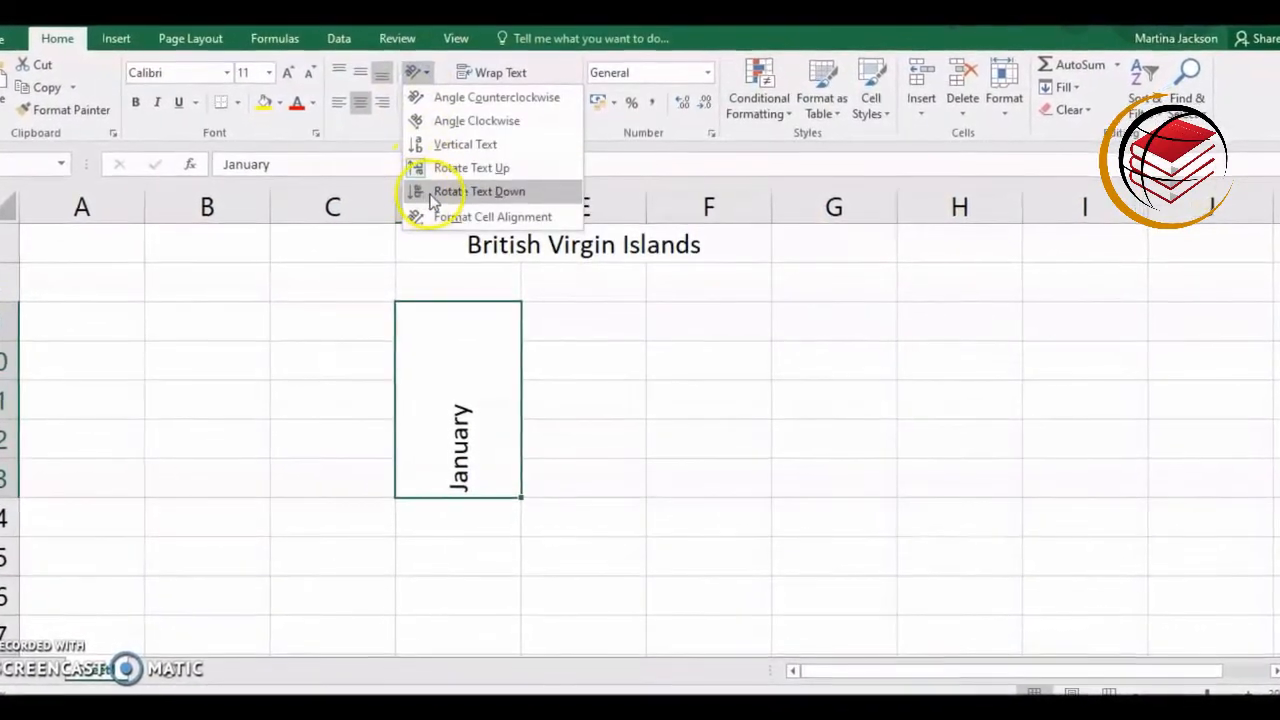
pyautogui.click(425, 192)
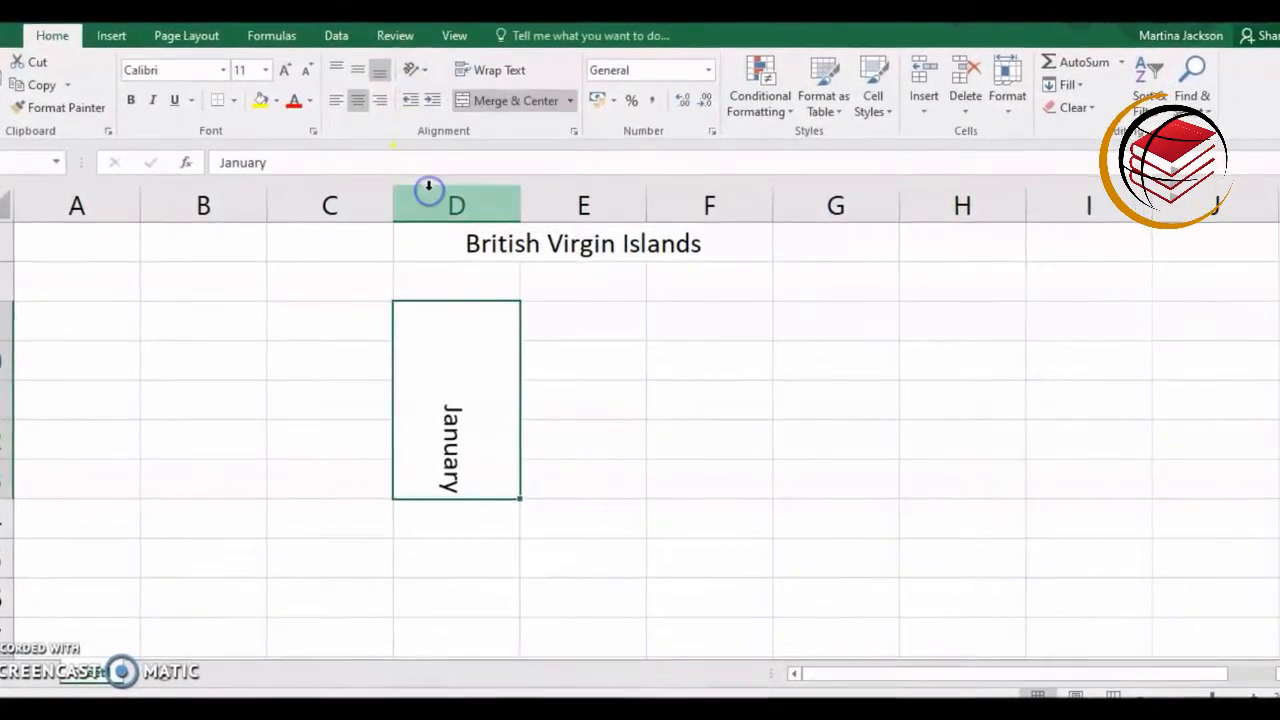
pyautogui.click(412, 70)
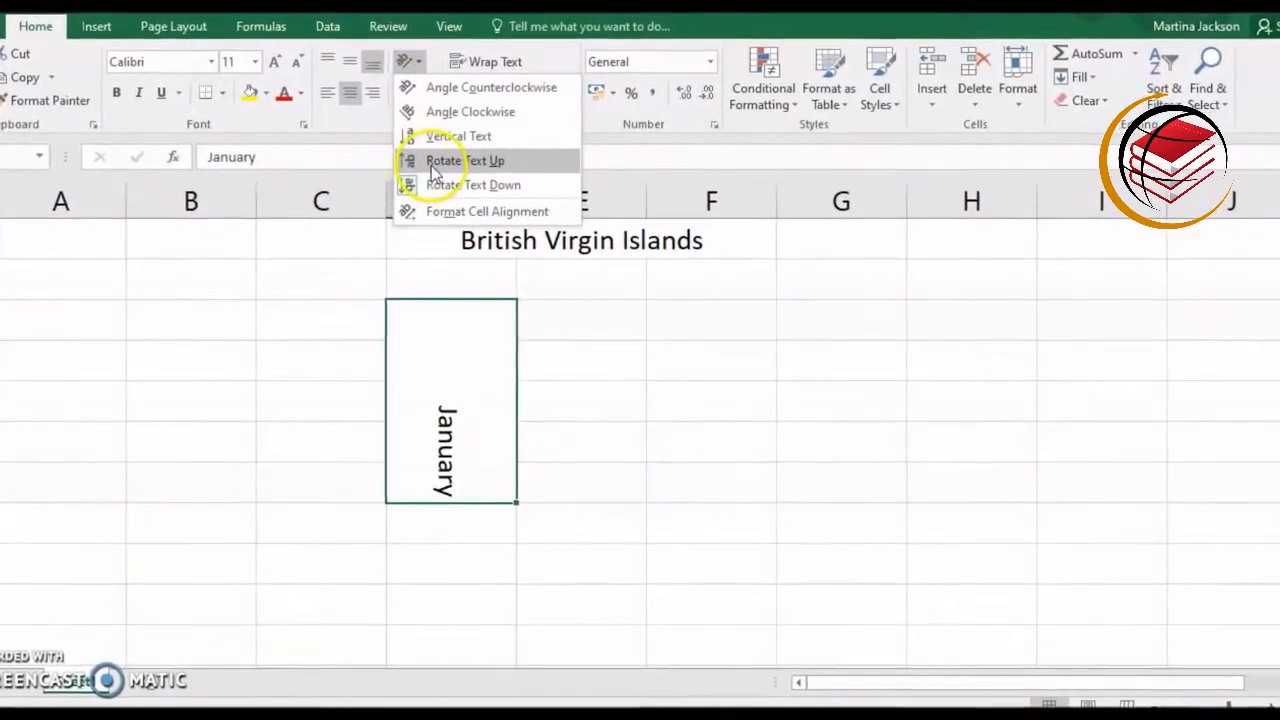
pyautogui.click(425, 165)
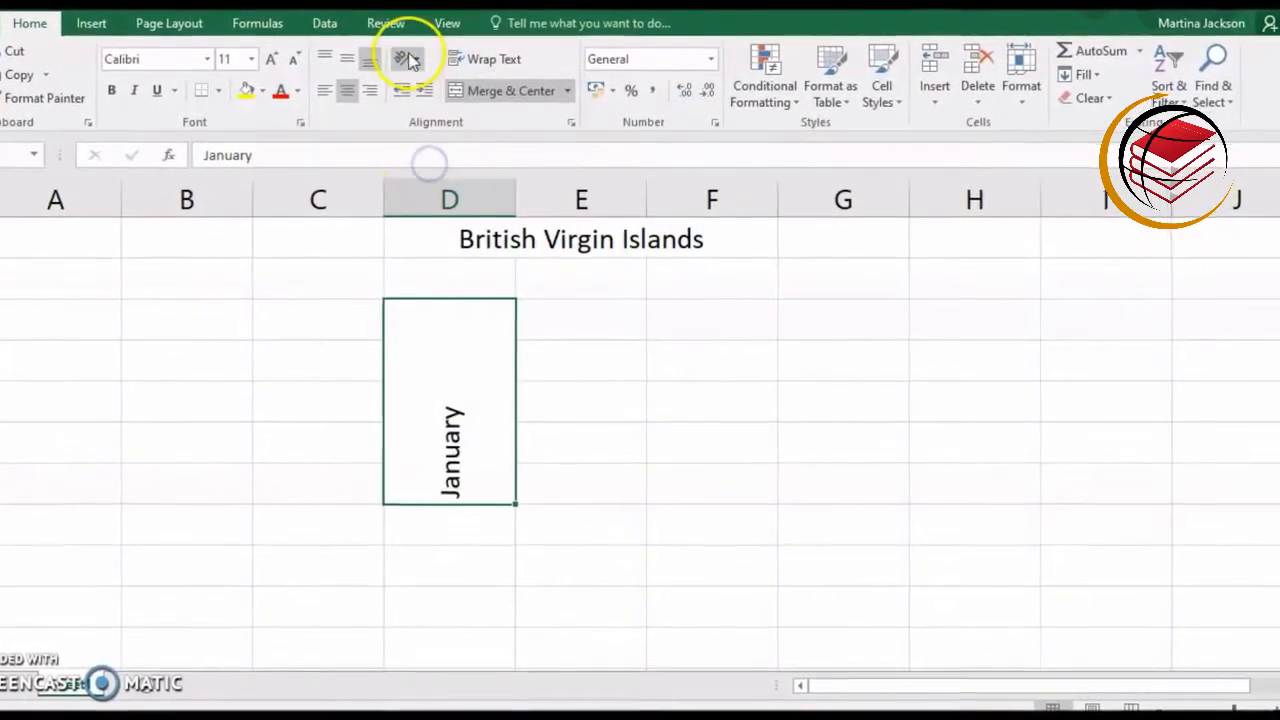
# Set the January cell's orientation to Vertical Text and increase the height of row 13 to fit more letters.
pyautogui.click(408, 60)
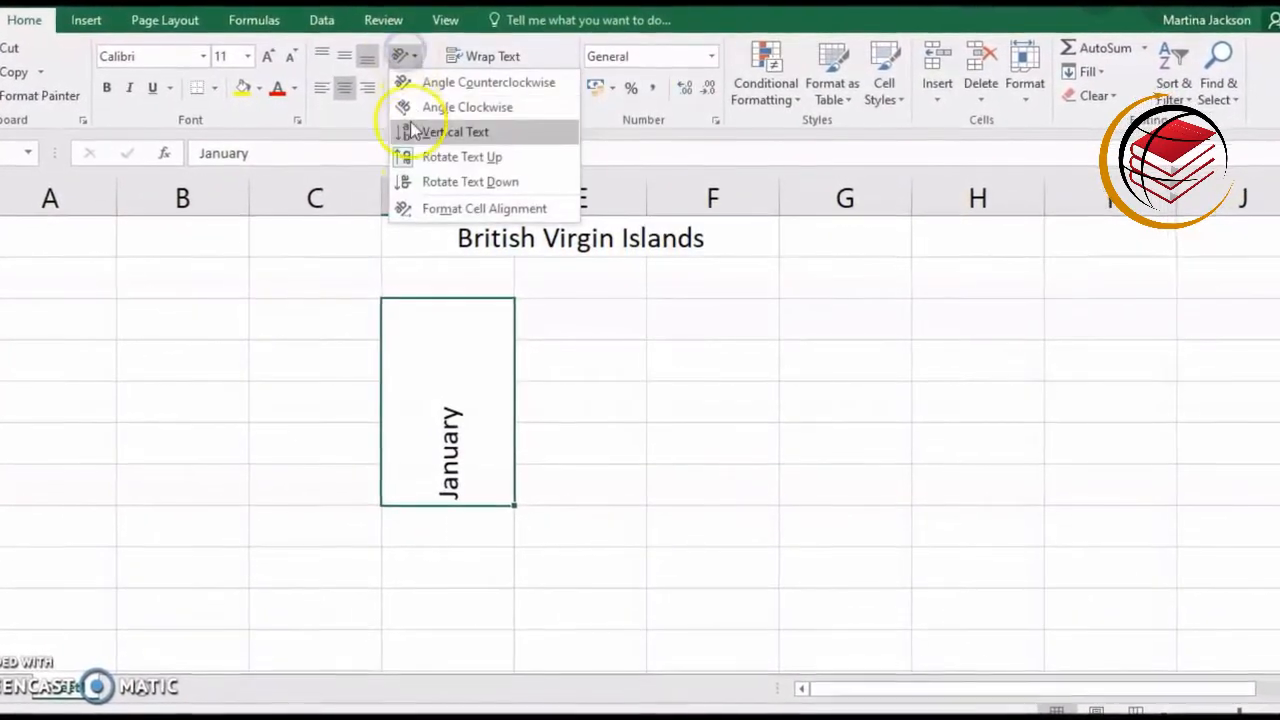
pyautogui.click(410, 130)
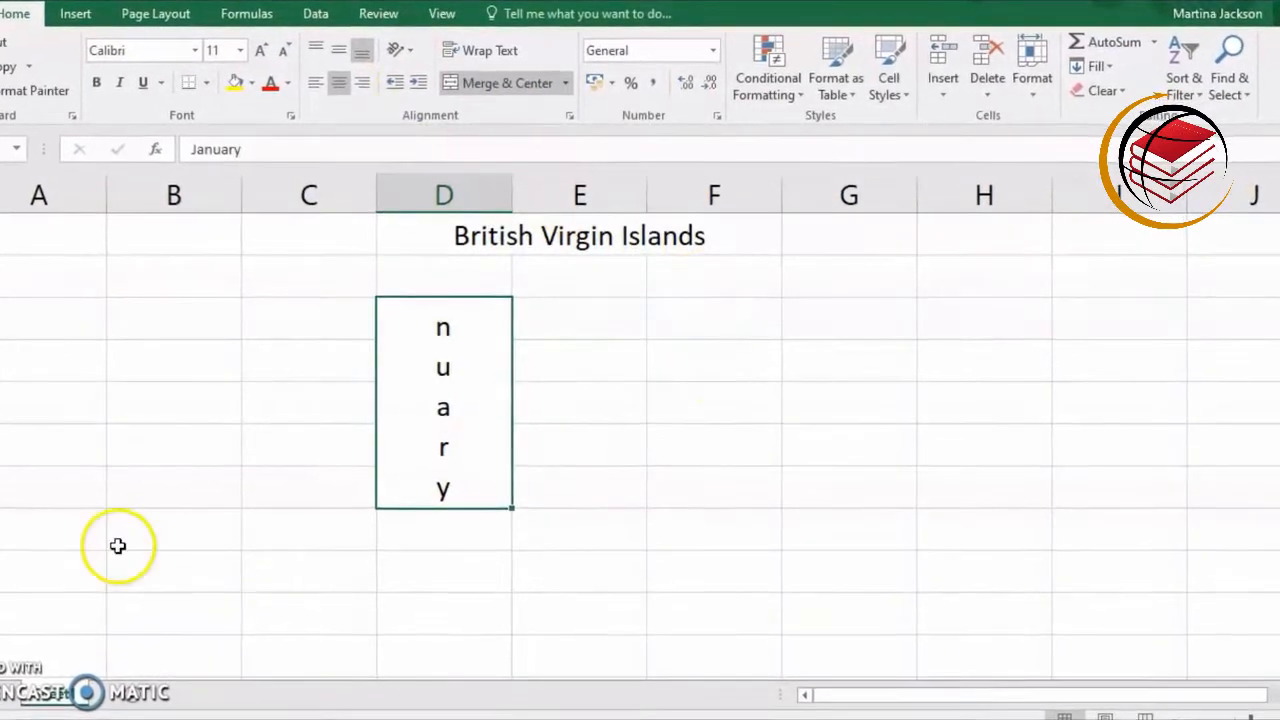
pyautogui.moveTo(0, 507); pyautogui.dragTo(0, 535)
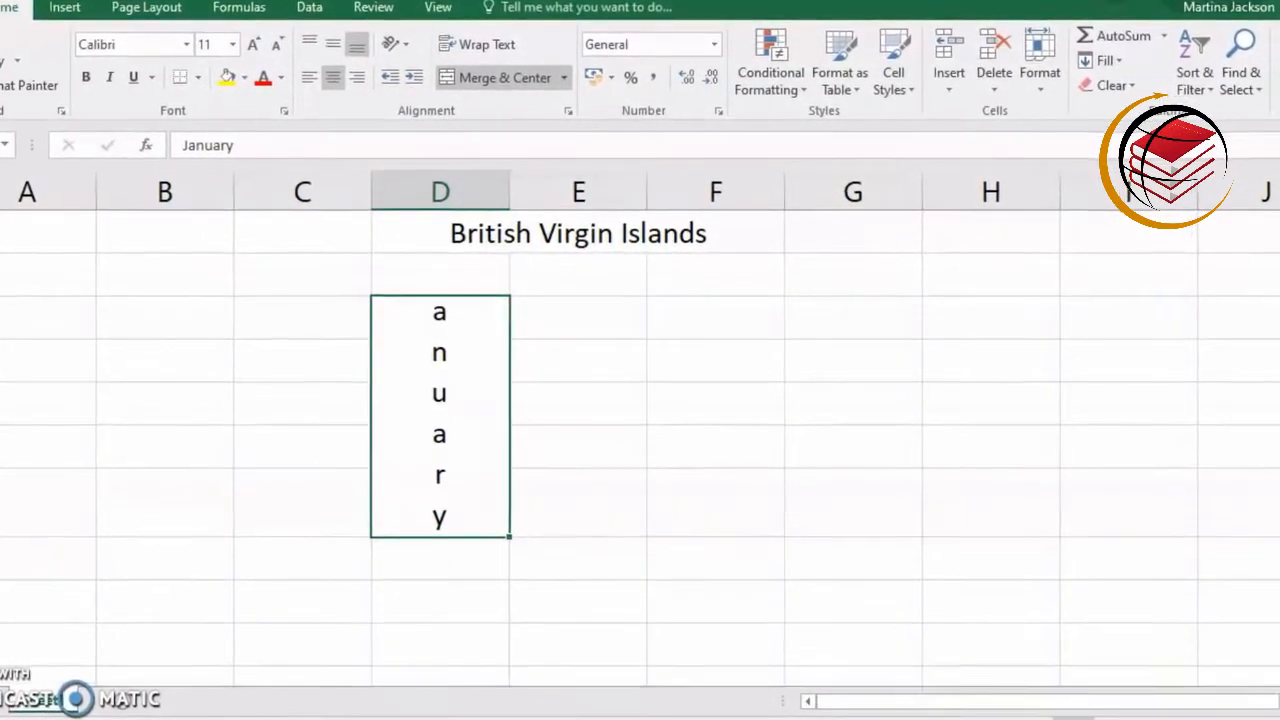
# Increase the height of row 9 to give the vertical January text more room.
pyautogui.moveTo(0, 338); pyautogui.dragTo(6, 386)
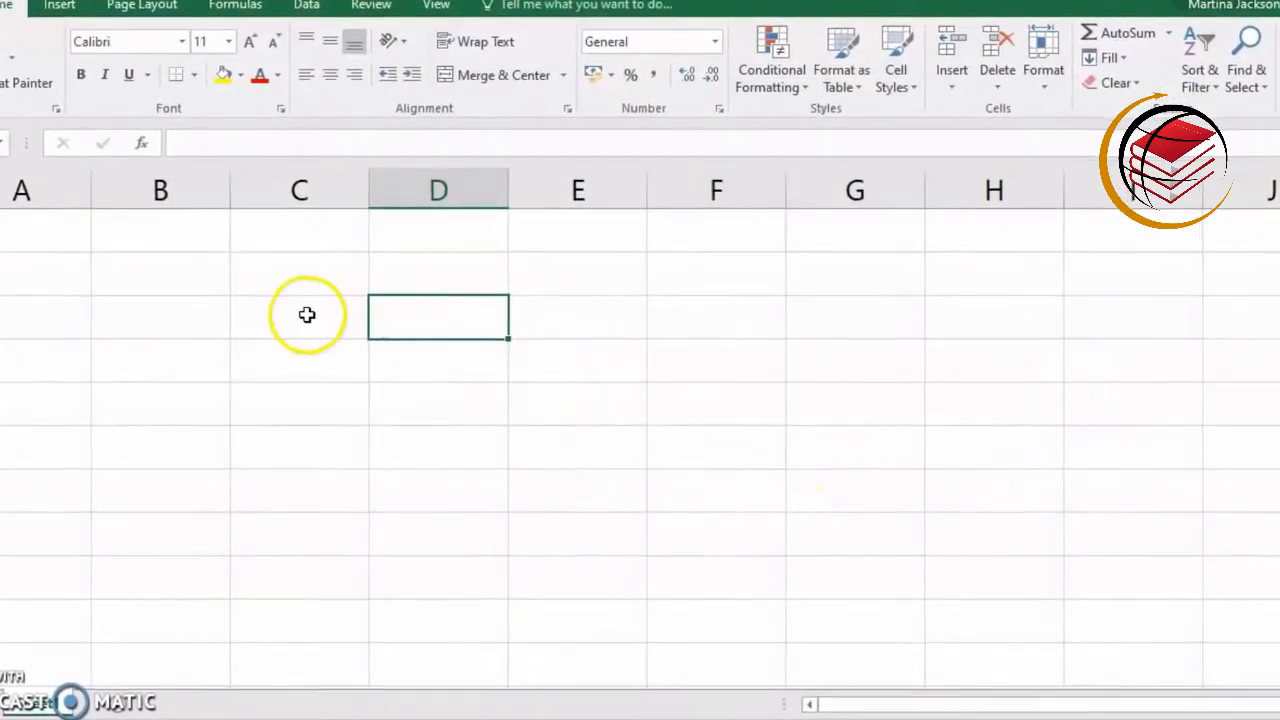
# Merge and center the blank cell range C9:F12.
pyautogui.moveTo(320, 313); pyautogui.dragTo(660, 428)
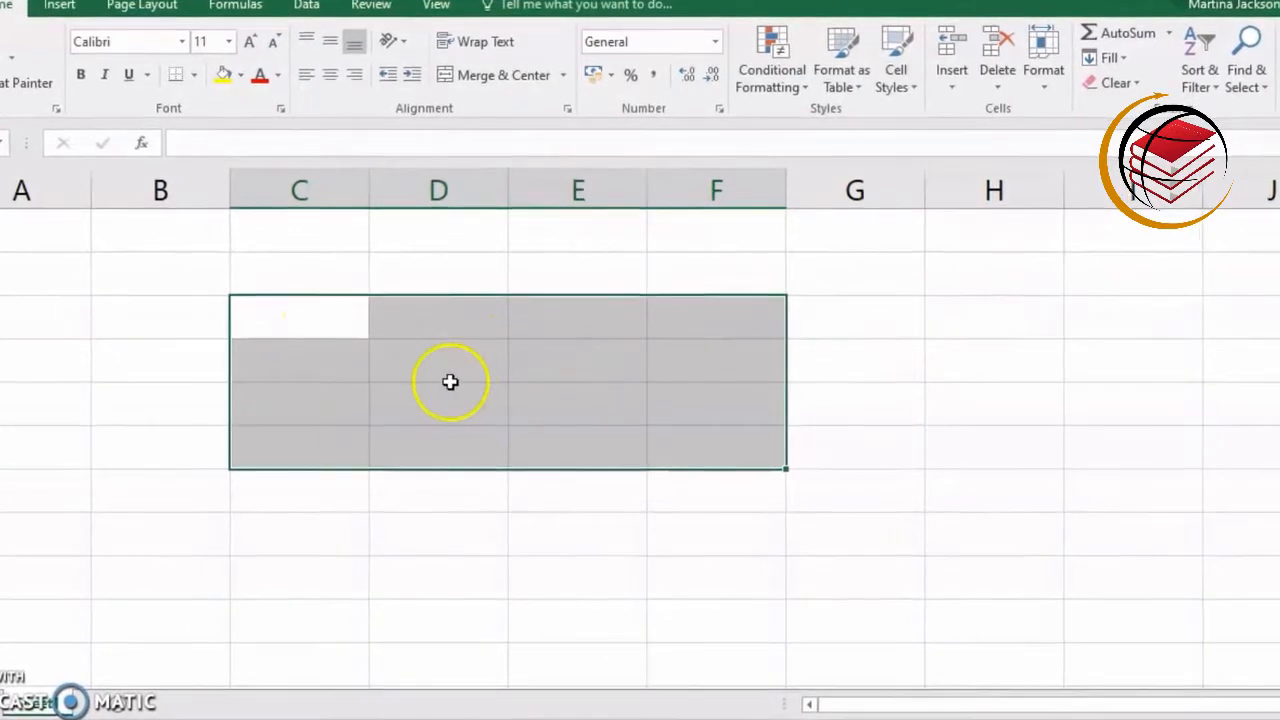
pyautogui.click(508, 75)
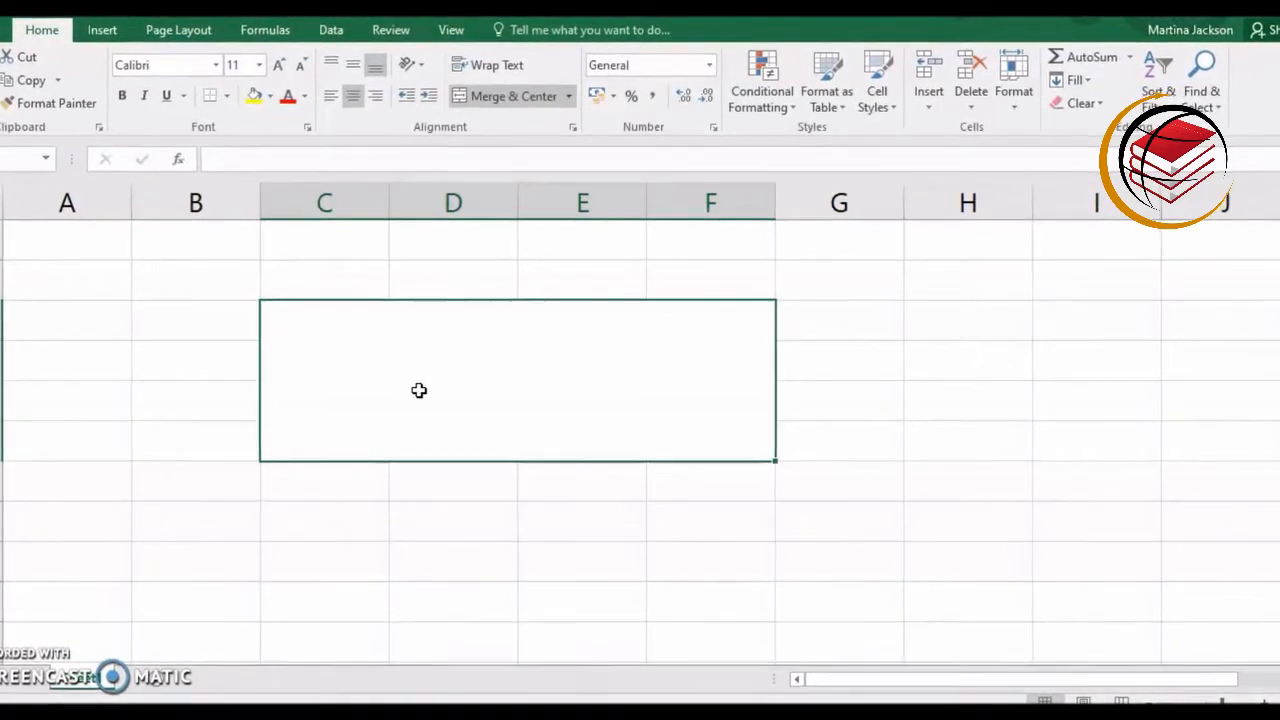
pyautogui.click(372, 483)
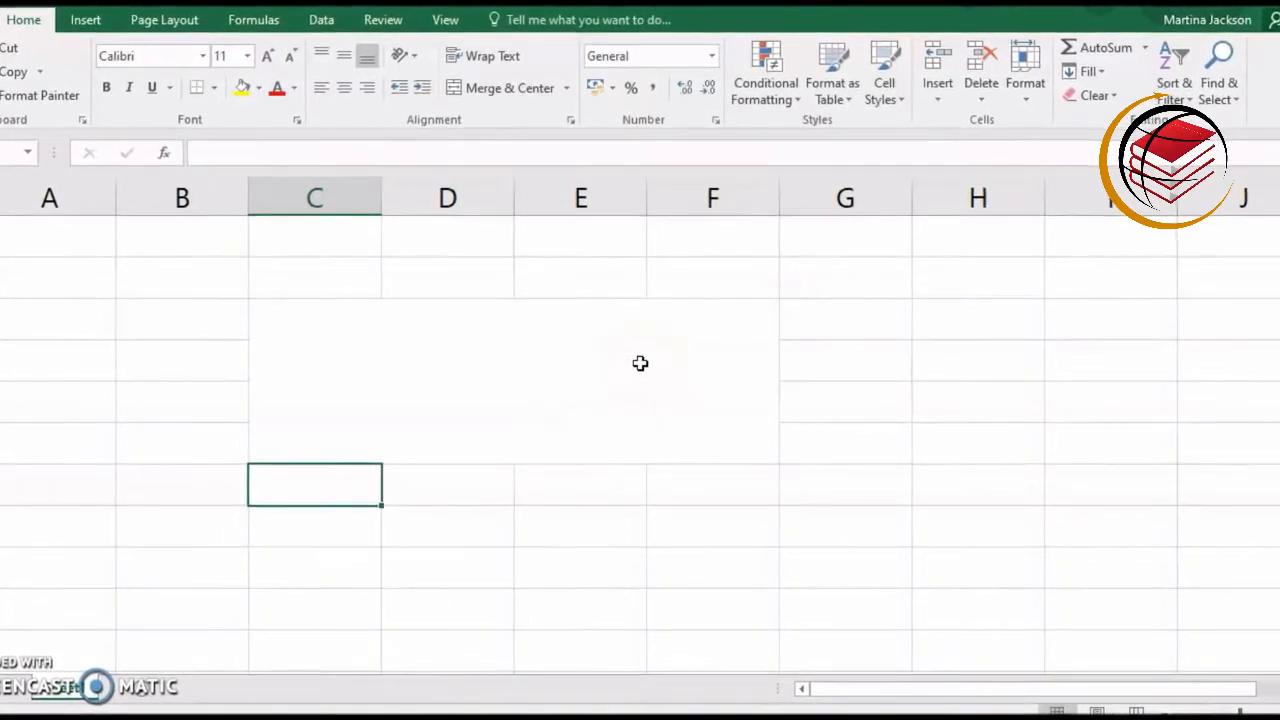
# Unmerge the C9:F12 block by copying the format of blank cell H10 onto it with Format Painter.
pyautogui.click(950, 363)
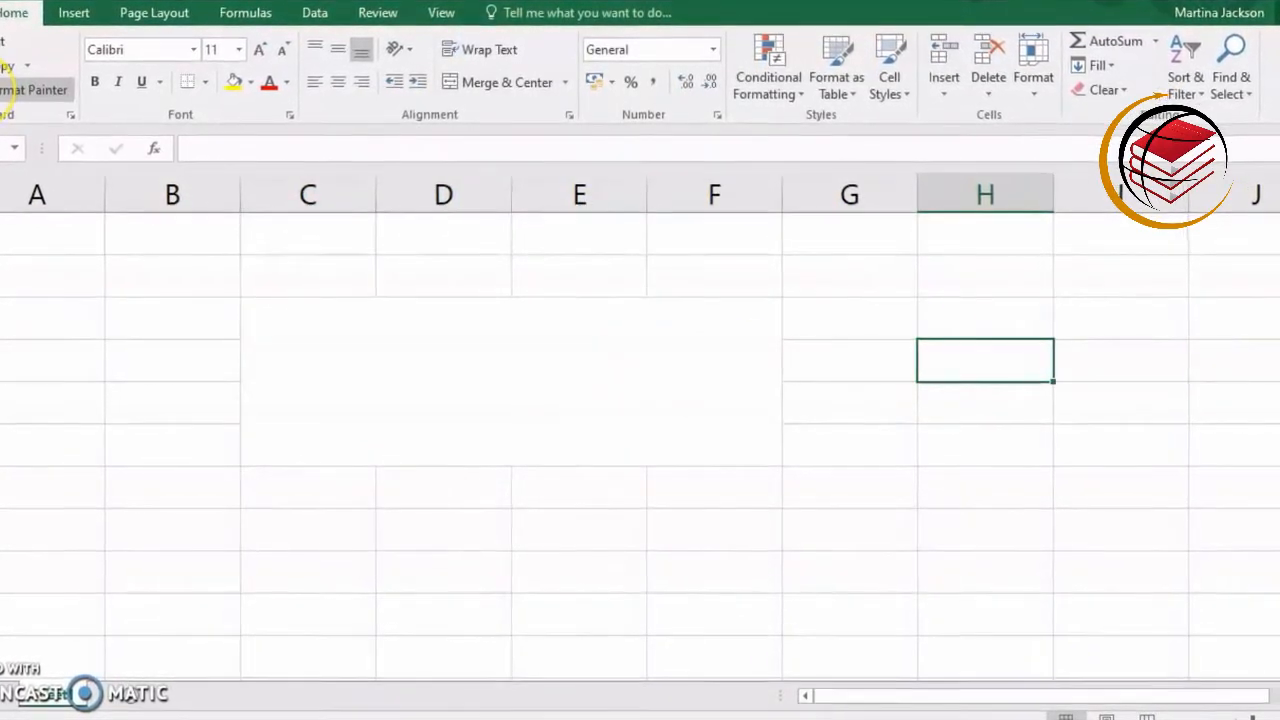
pyautogui.click(20, 89)
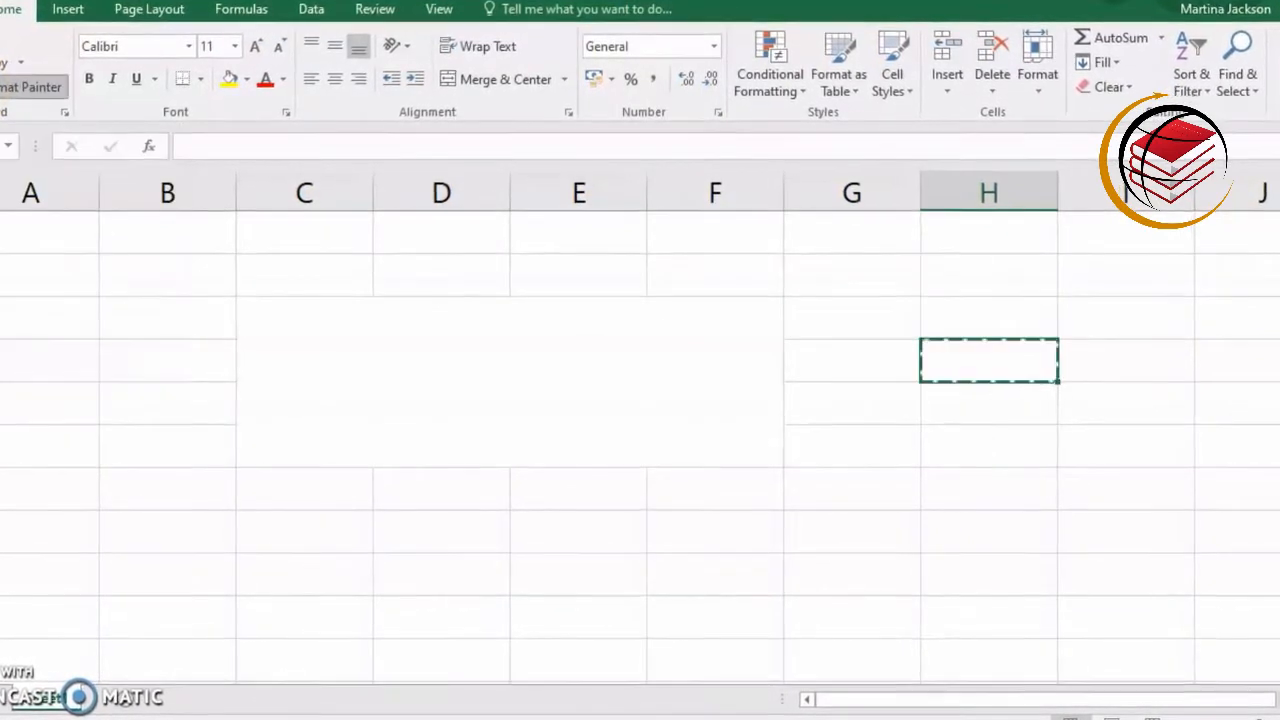
pyautogui.click(469, 356)
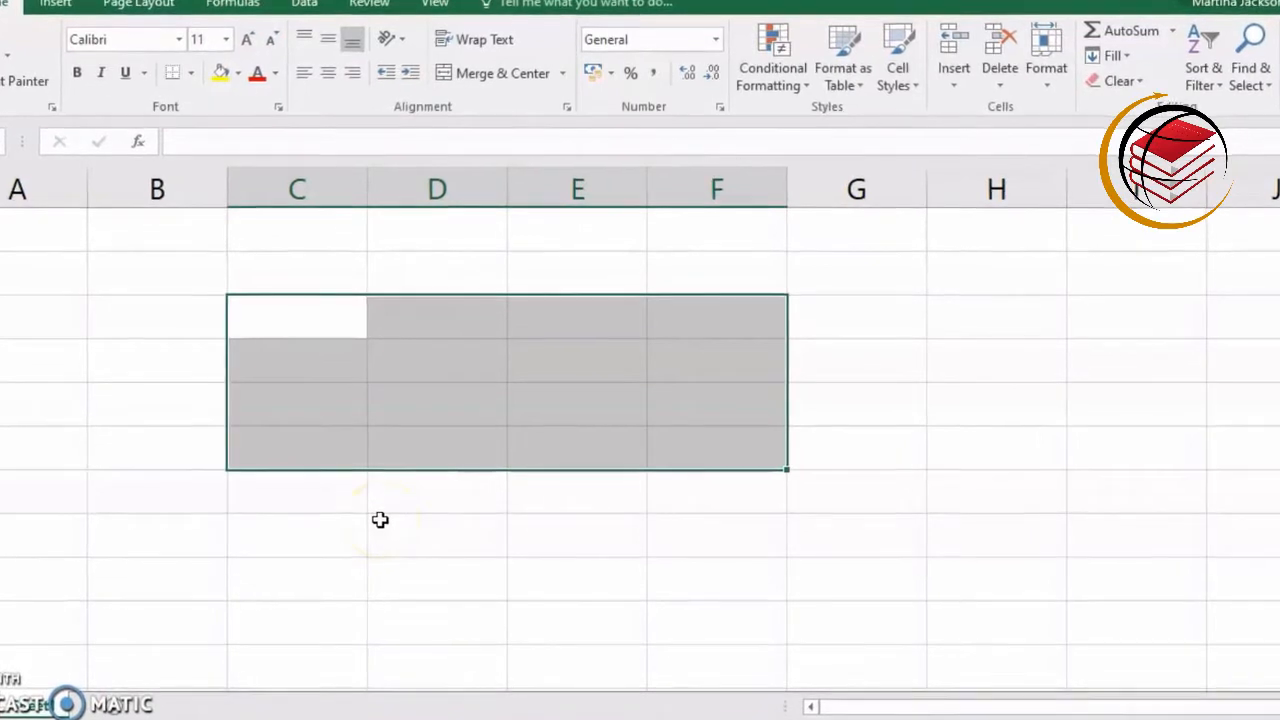
pyautogui.click(872, 539)
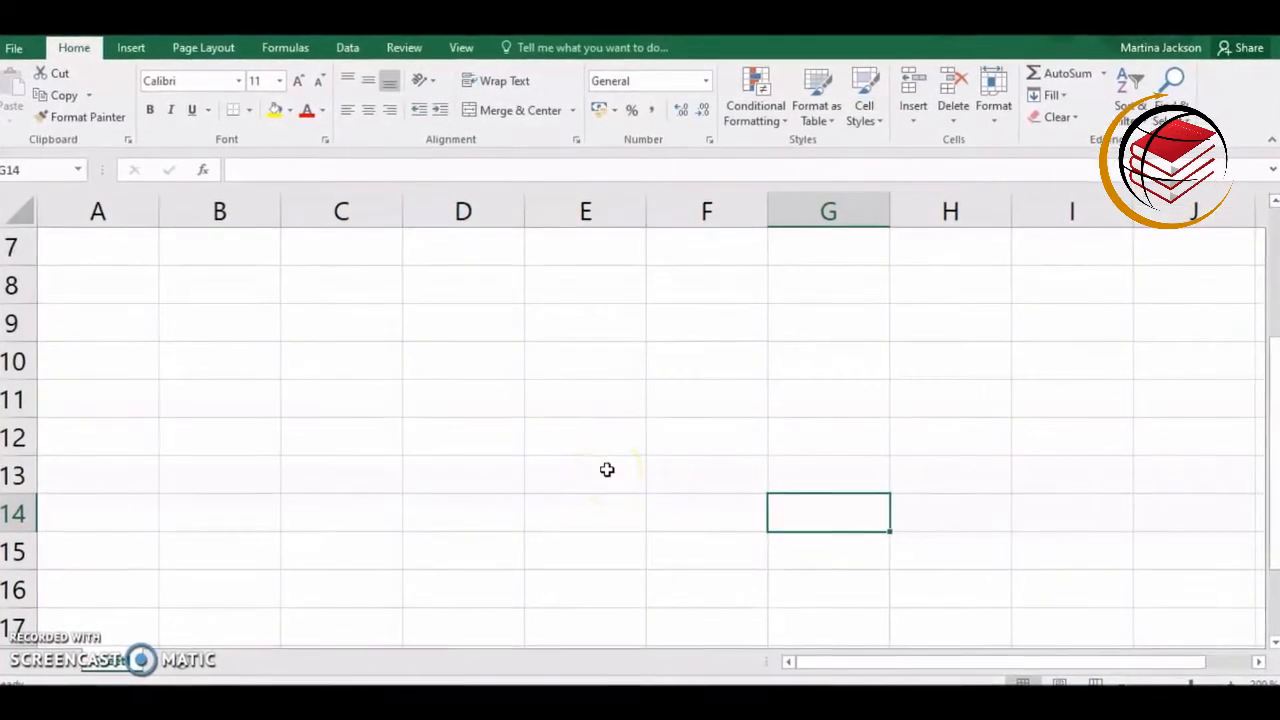
# Enter Full time, Part time and Out Source in C10:E10 under an Employee heading merged and centered across C9:E9.
pyautogui.click(373, 328)
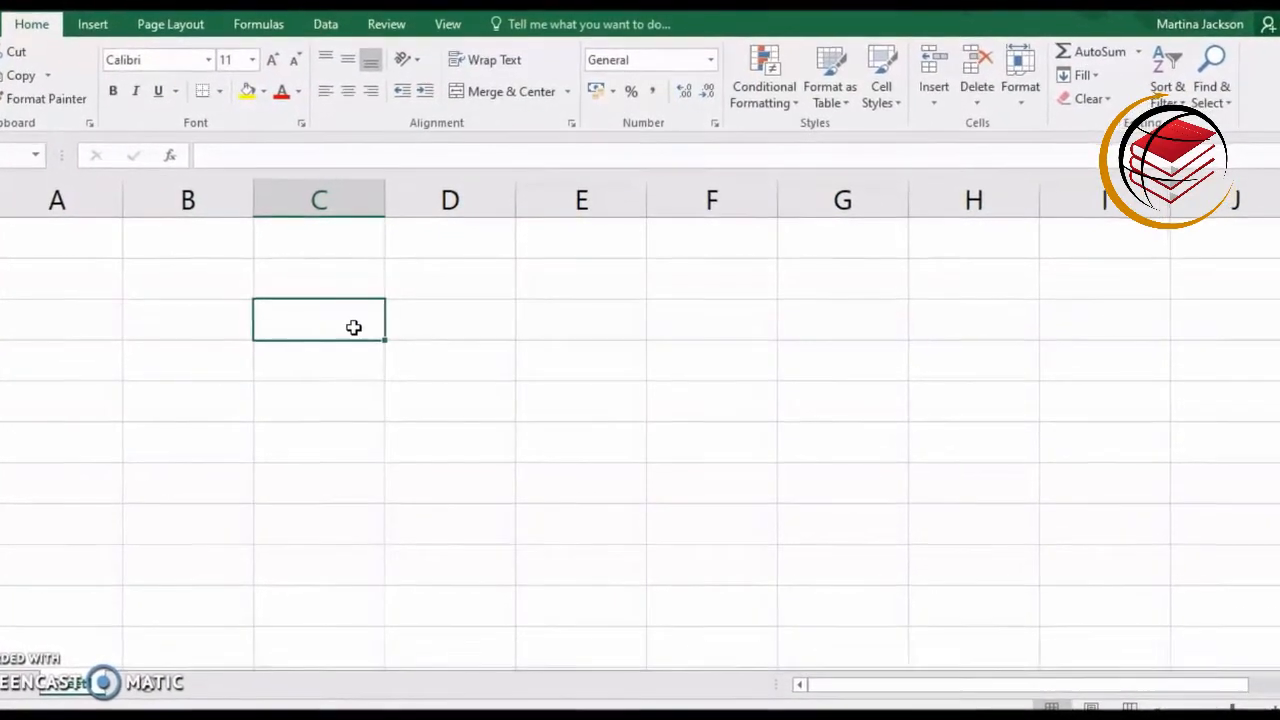
pyautogui.press('Right')
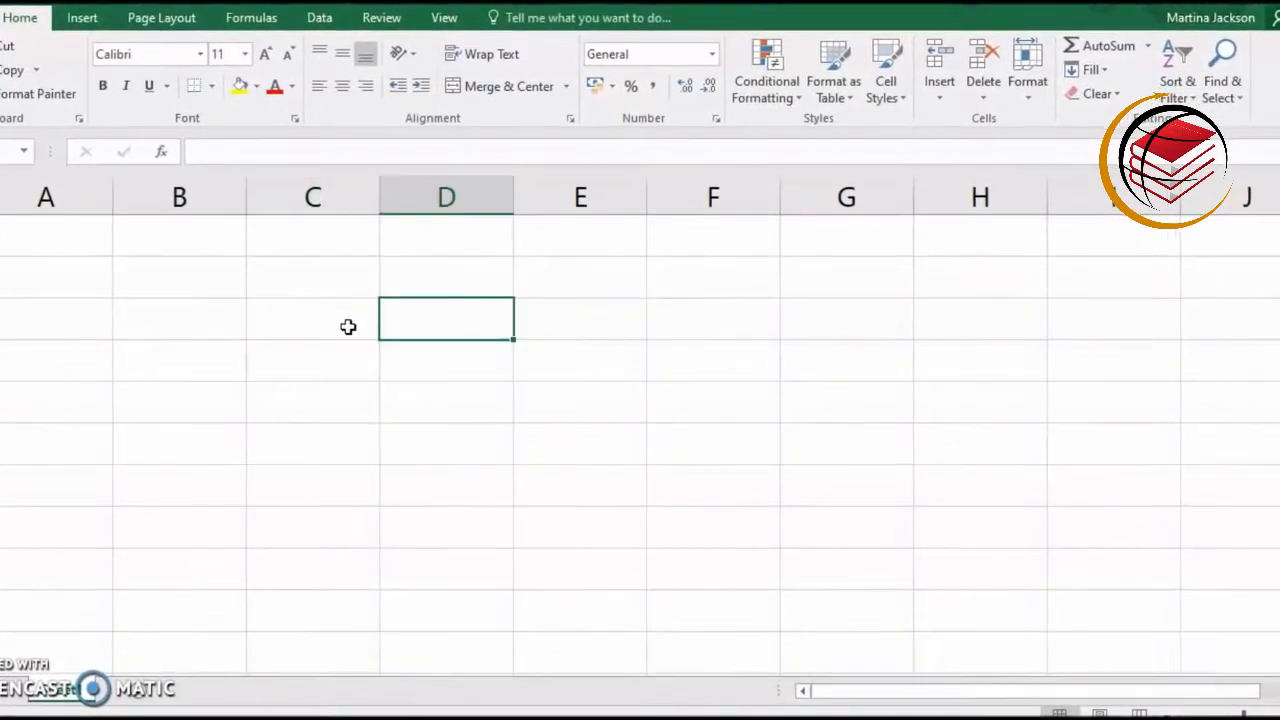
pyautogui.press('Left')
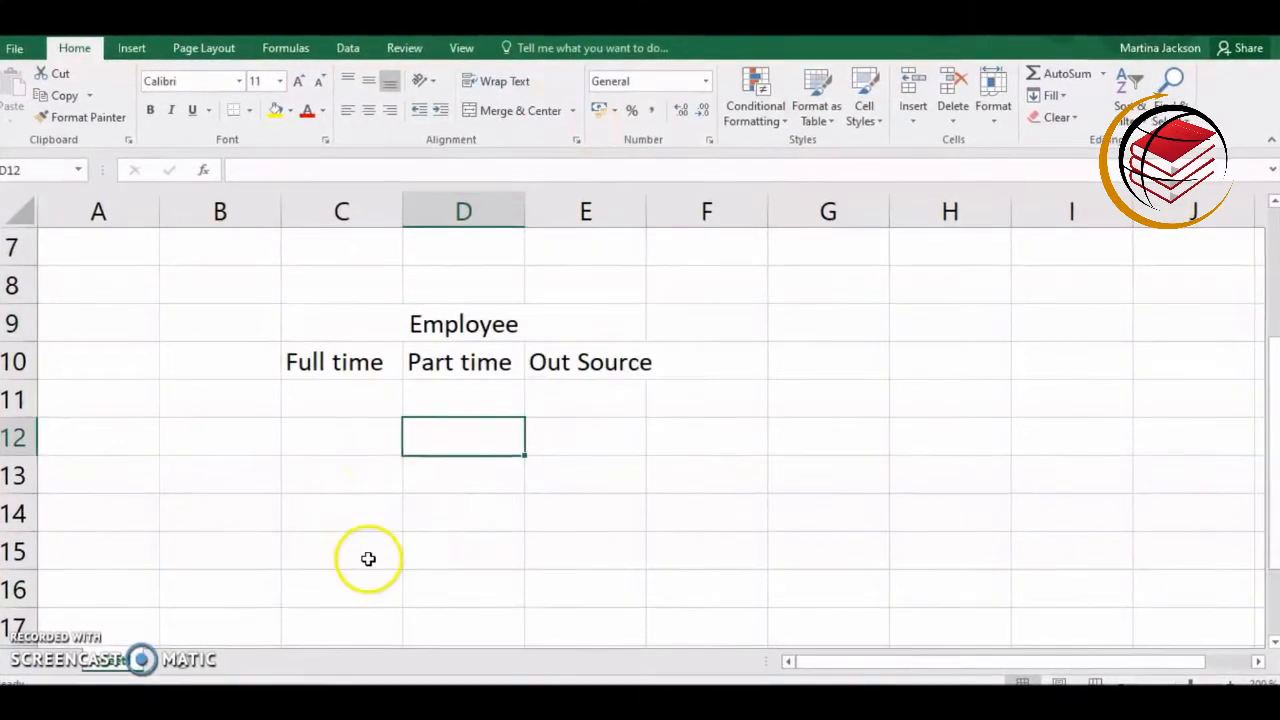
# Autofit column E to its contents and apply Outside Borders to the merged Employee heading.
pyautogui.doubleClick(647, 212)
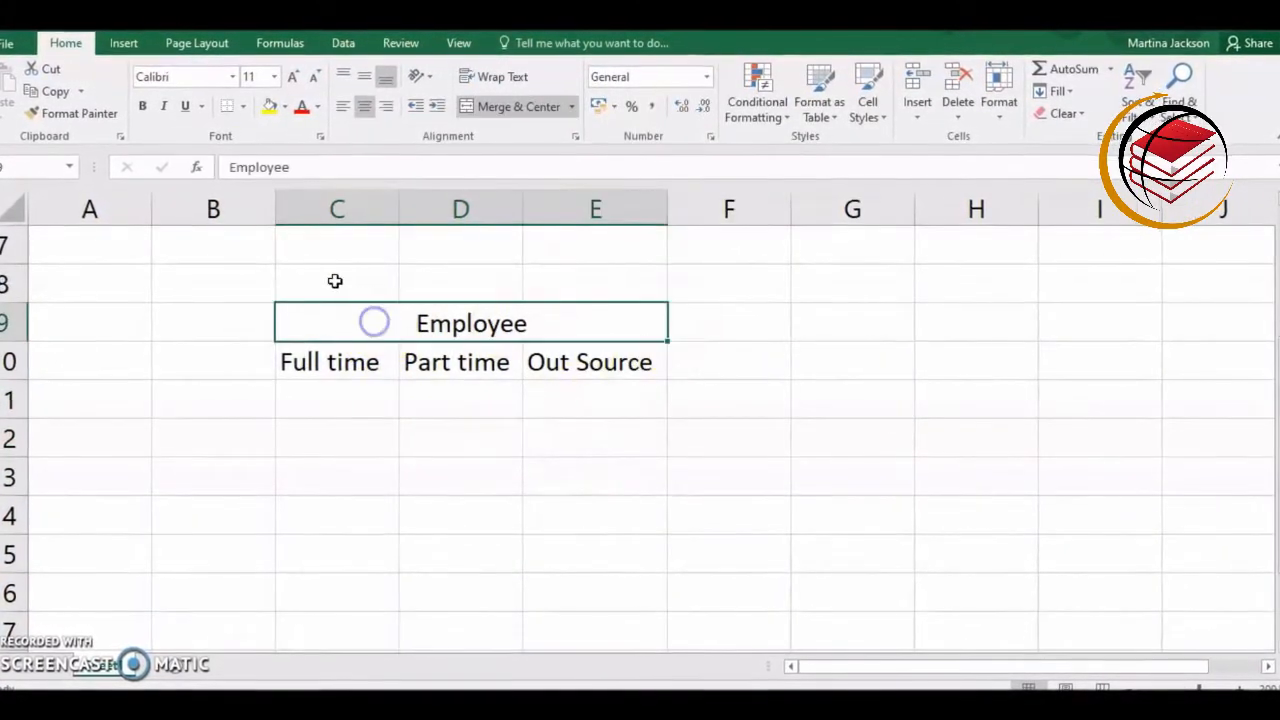
pyautogui.click(241, 107)
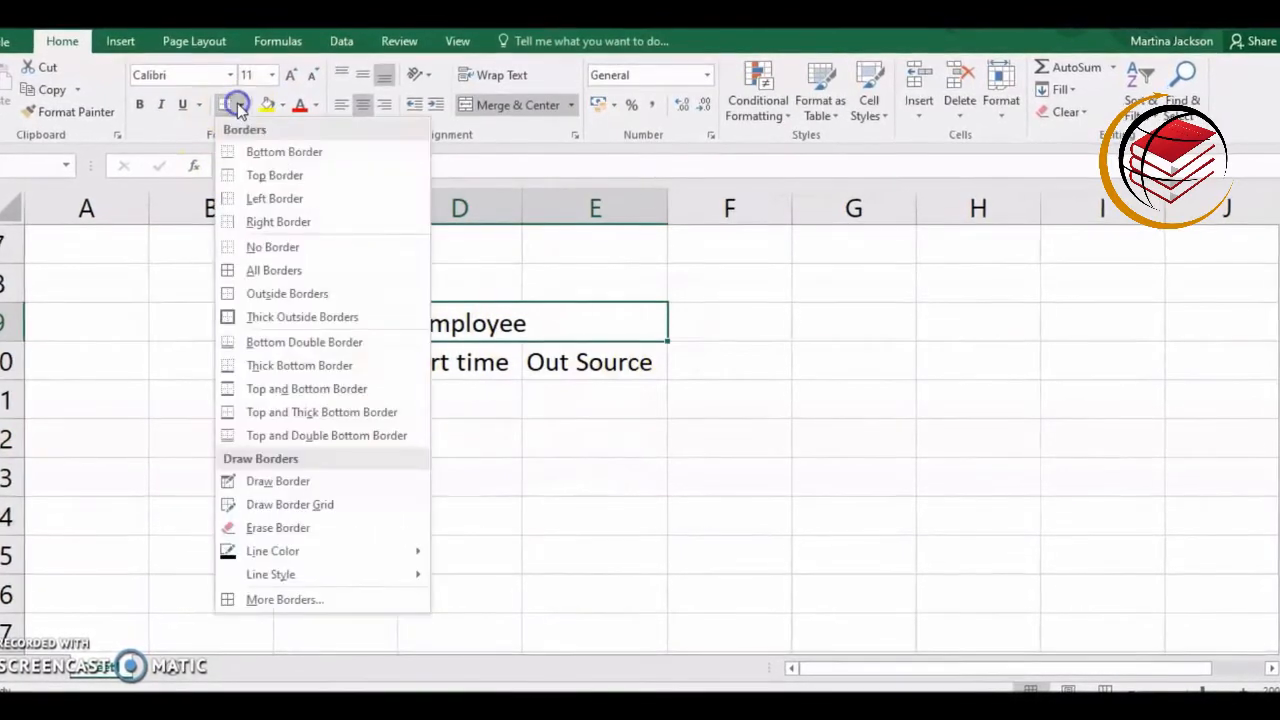
pyautogui.click(264, 294)
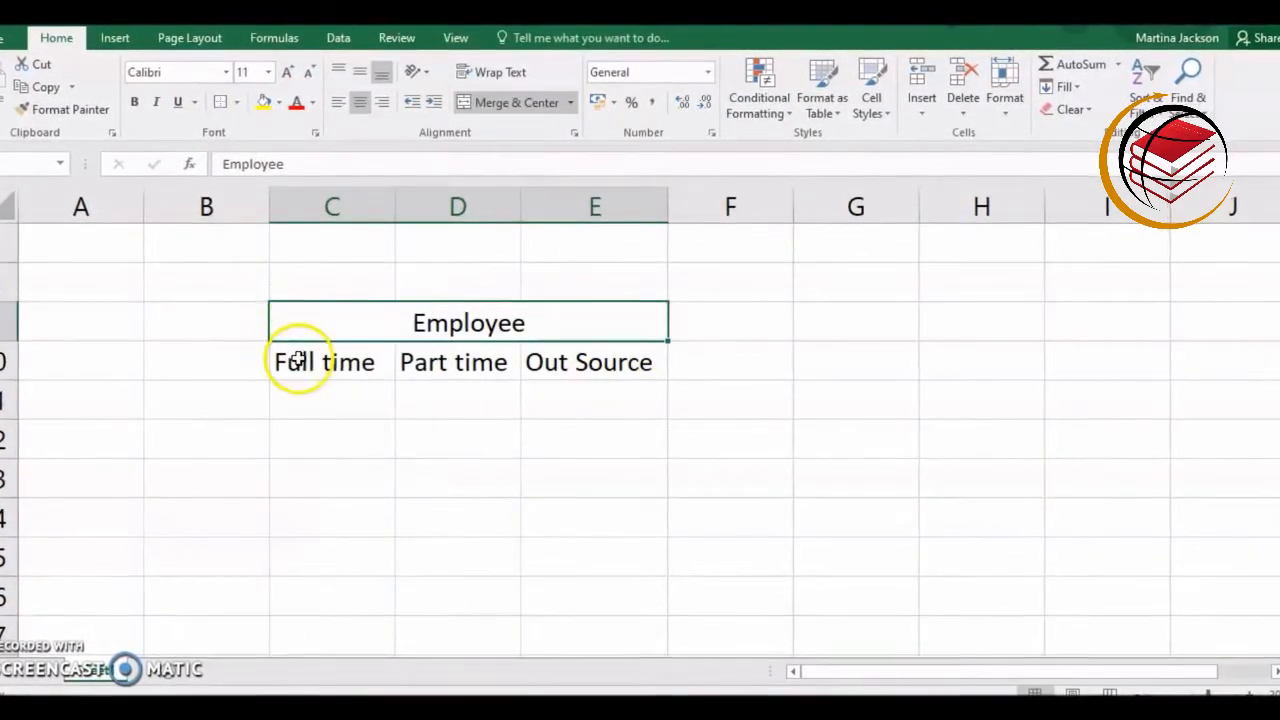
# Apply All Borders to the Full time, Part time and Out Source cells in C10:E10.
pyautogui.moveTo(292, 363); pyautogui.dragTo(567, 377)
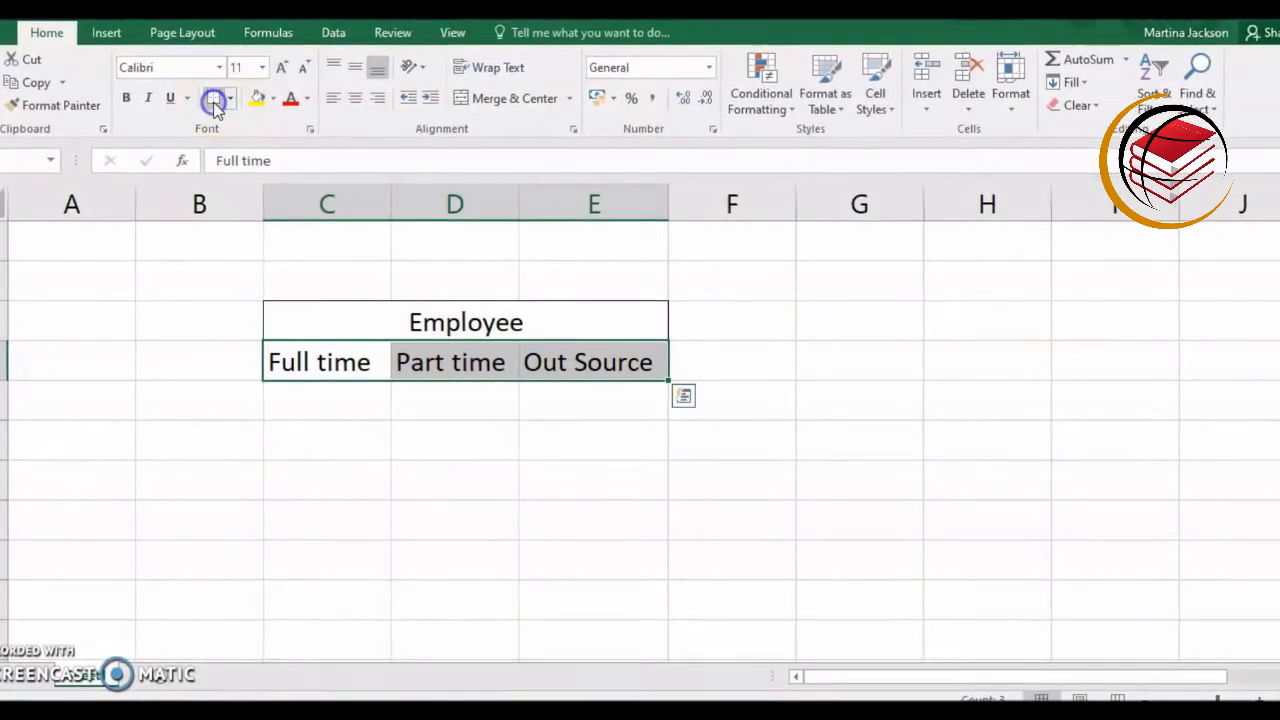
pyautogui.click(213, 102)
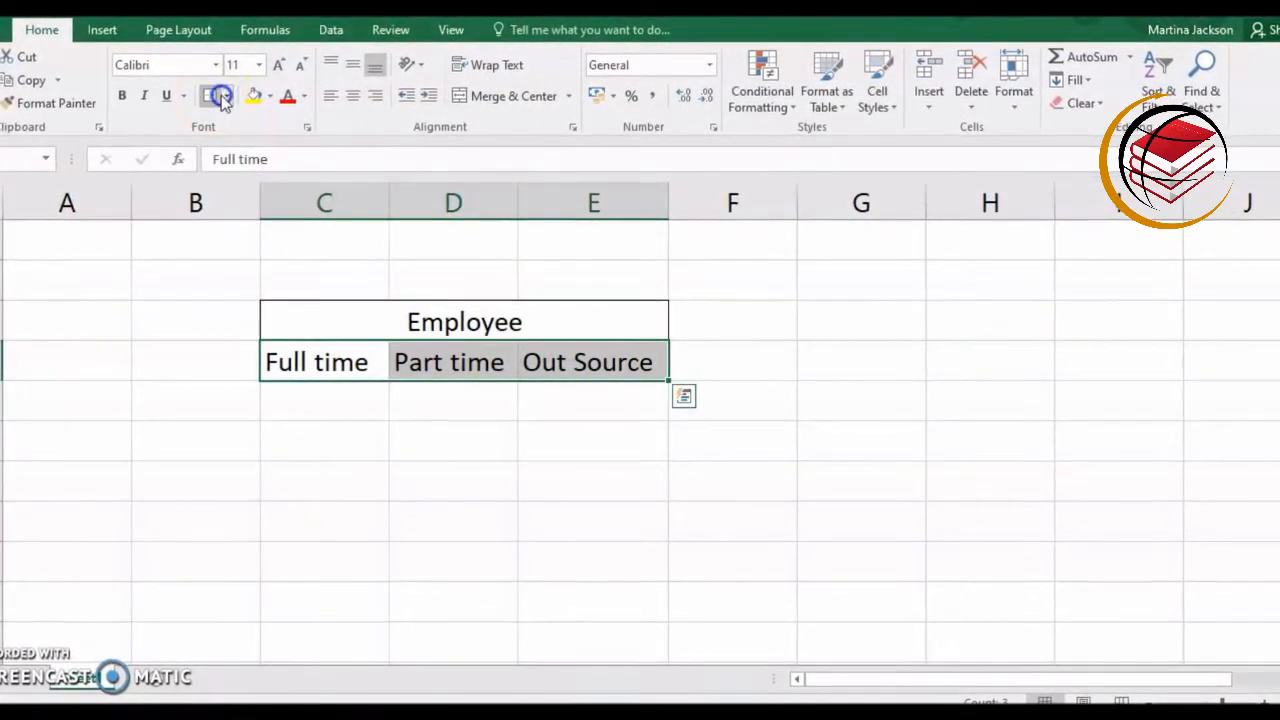
pyautogui.click(223, 96)
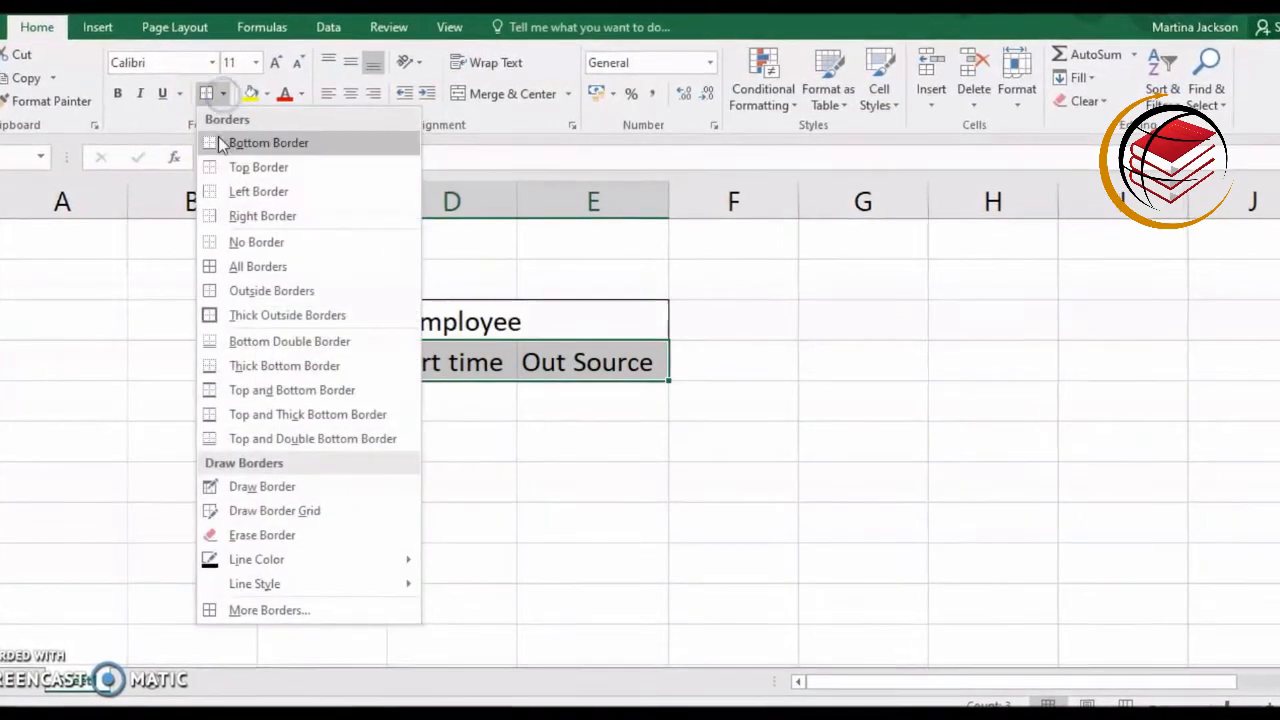
pyautogui.click(200, 264)
pyautogui.click(271, 446)
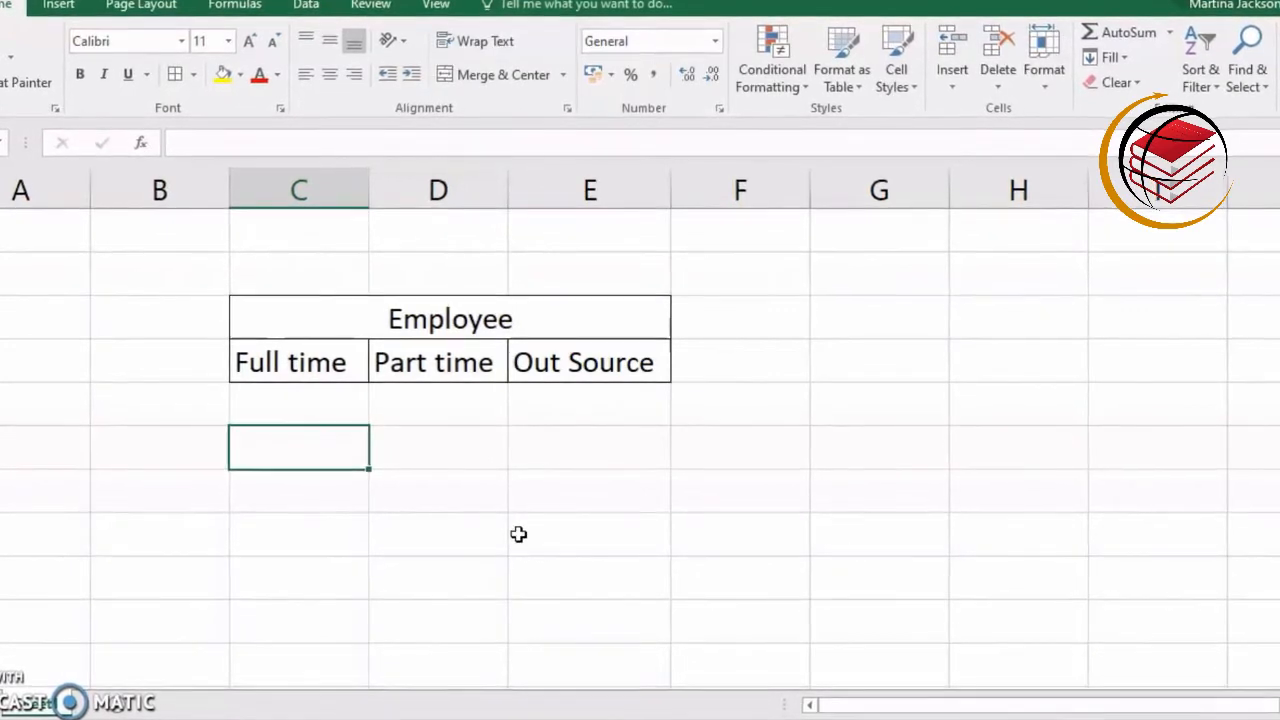
# Remove the table's borders and unmerge the Employee heading so it sits in C9 only.
pyautogui.click(910, 405)
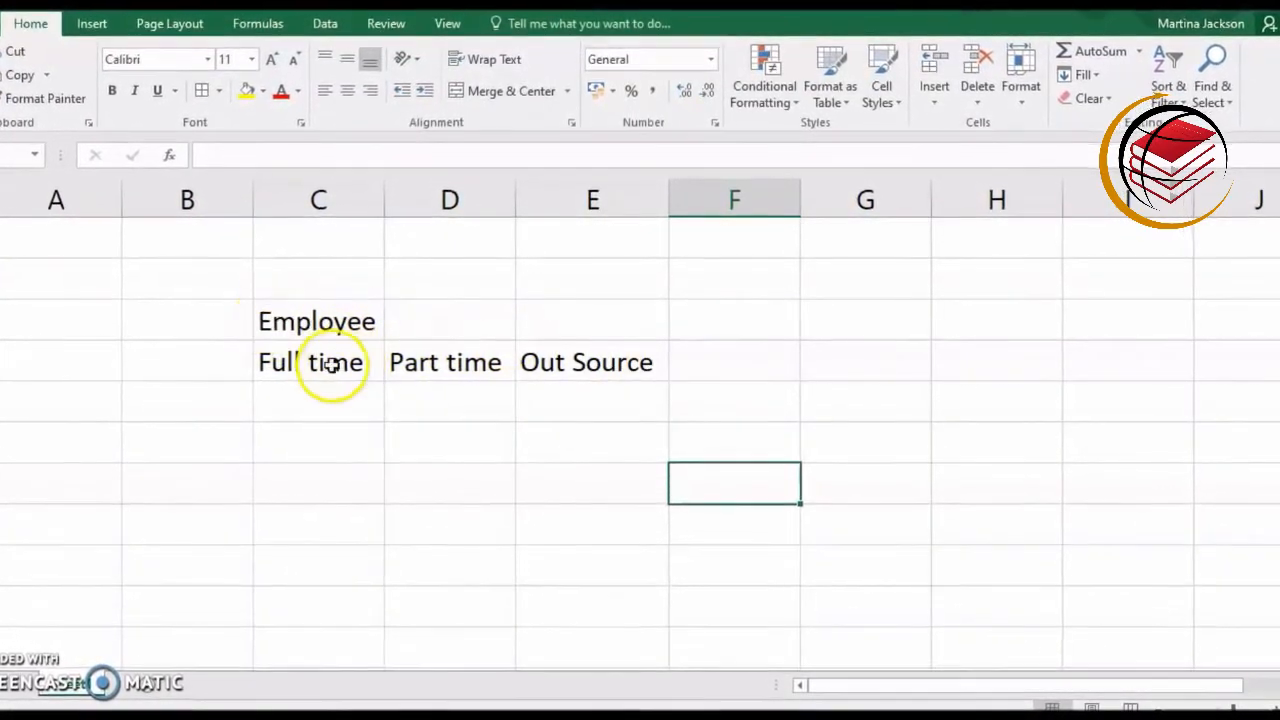
pyautogui.click(606, 434)
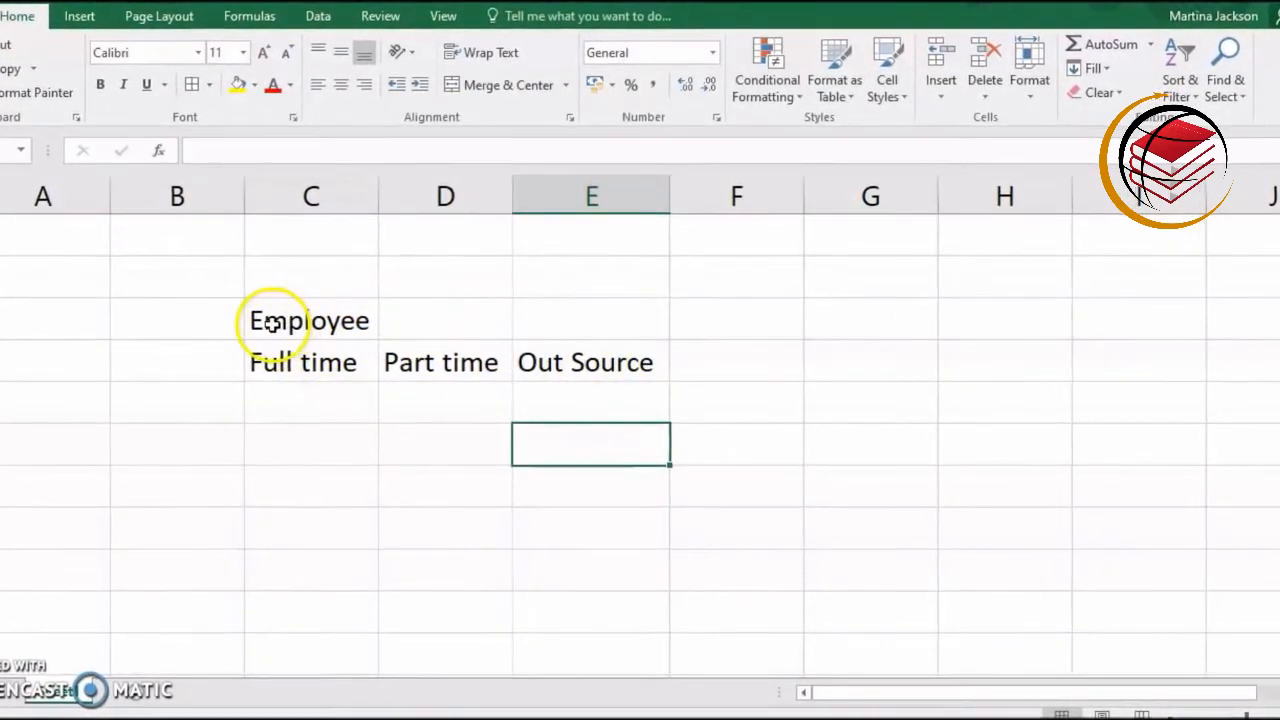
# Merge and center the Employee heading across C9:E9, above the three category cells.
pyautogui.click(305, 322)
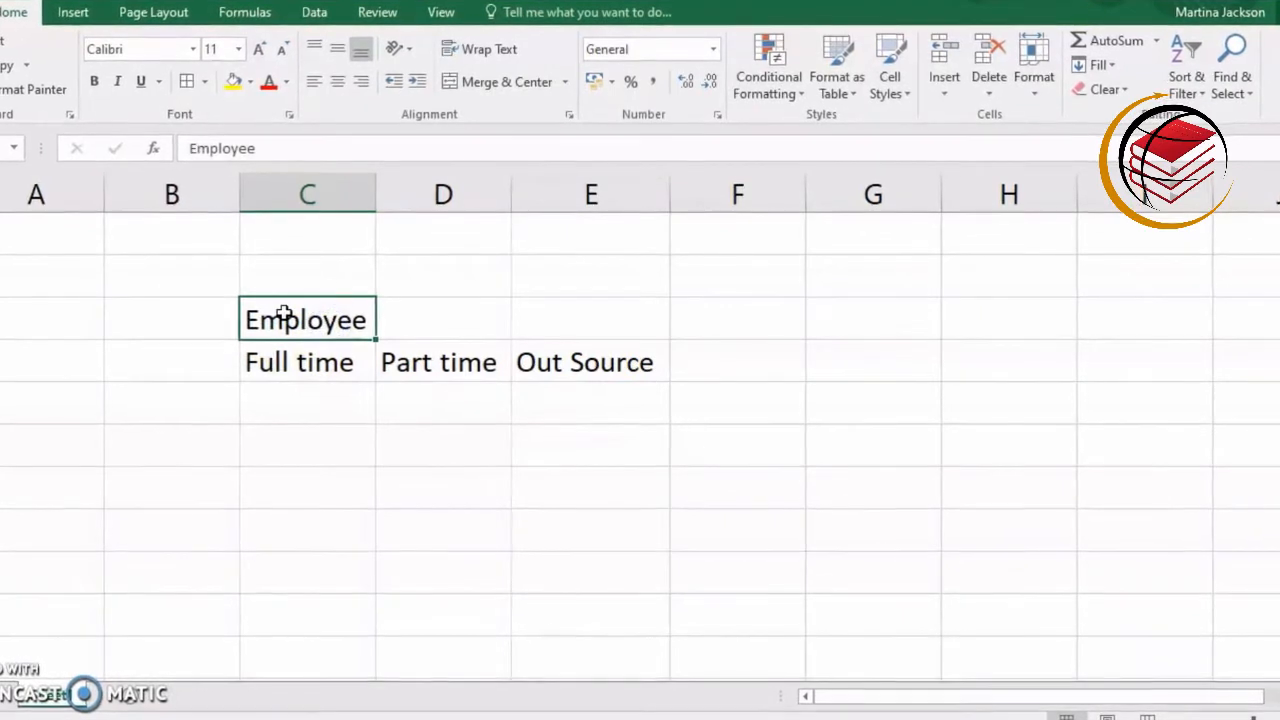
pyautogui.moveTo(283, 326)
pyautogui.mouseDown()
pyautogui.moveTo(315, 289)
pyautogui.moveTo(309, 300)
pyautogui.moveTo(343, 326)
pyautogui.moveTo(517, 326)
pyautogui.mouseUp()
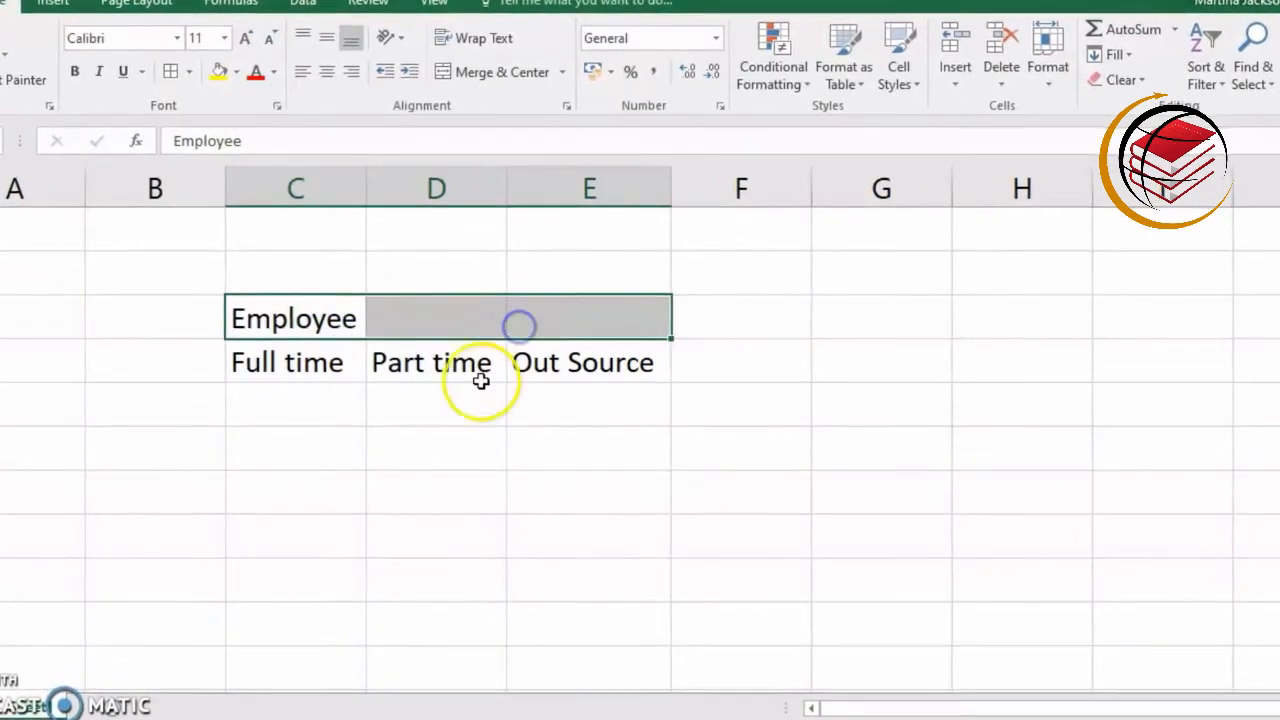
pyautogui.click(500, 70)
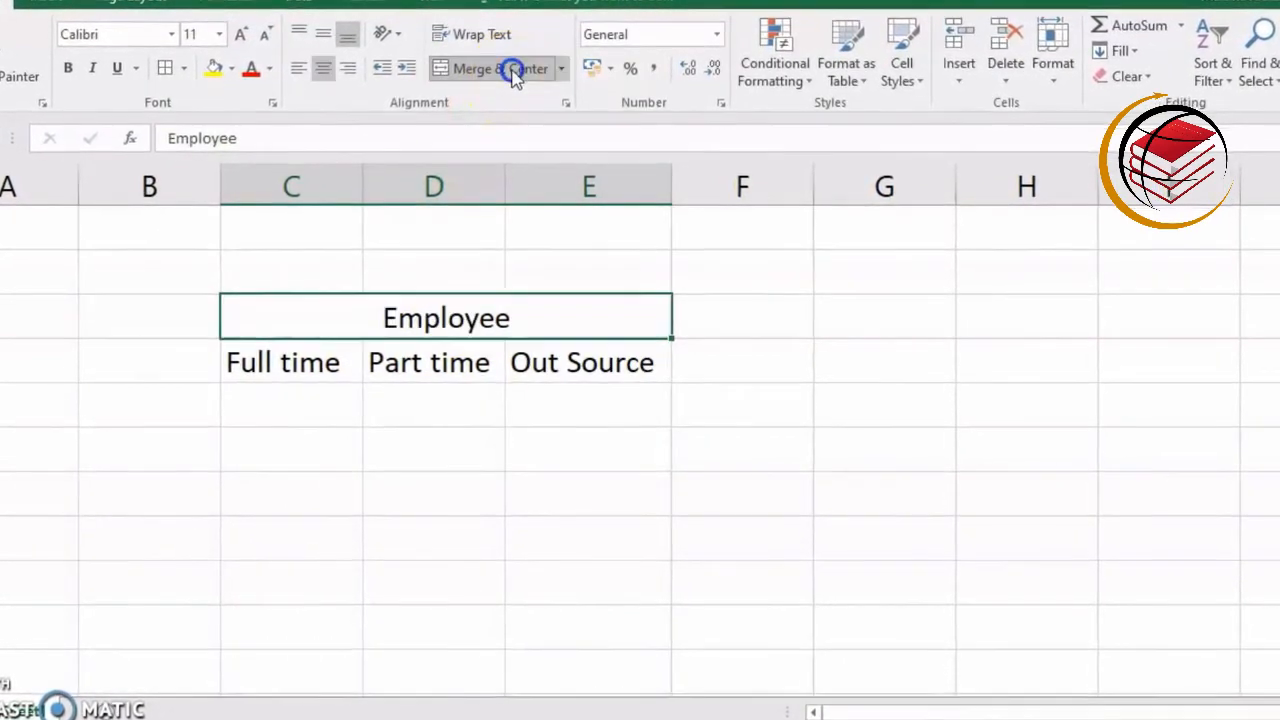
pyautogui.click(525, 455)
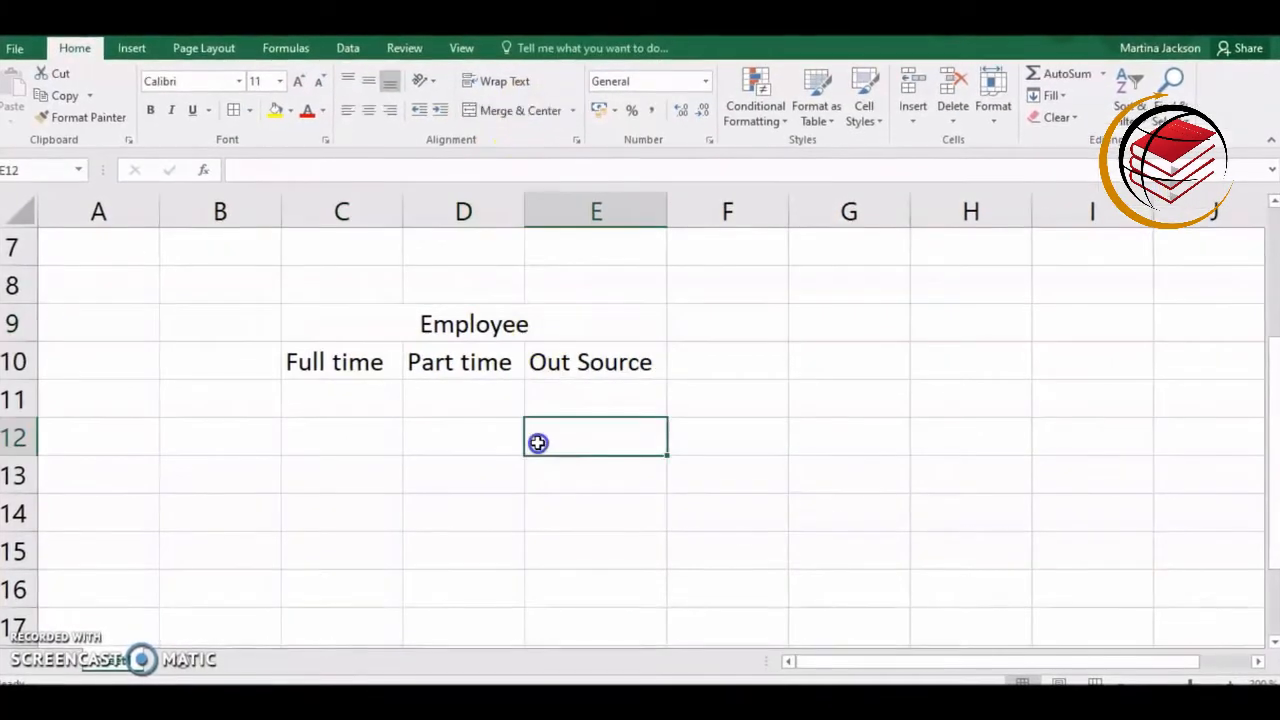
# Put Outside Borders around the merged Employee heading.
pyautogui.click(351, 327)
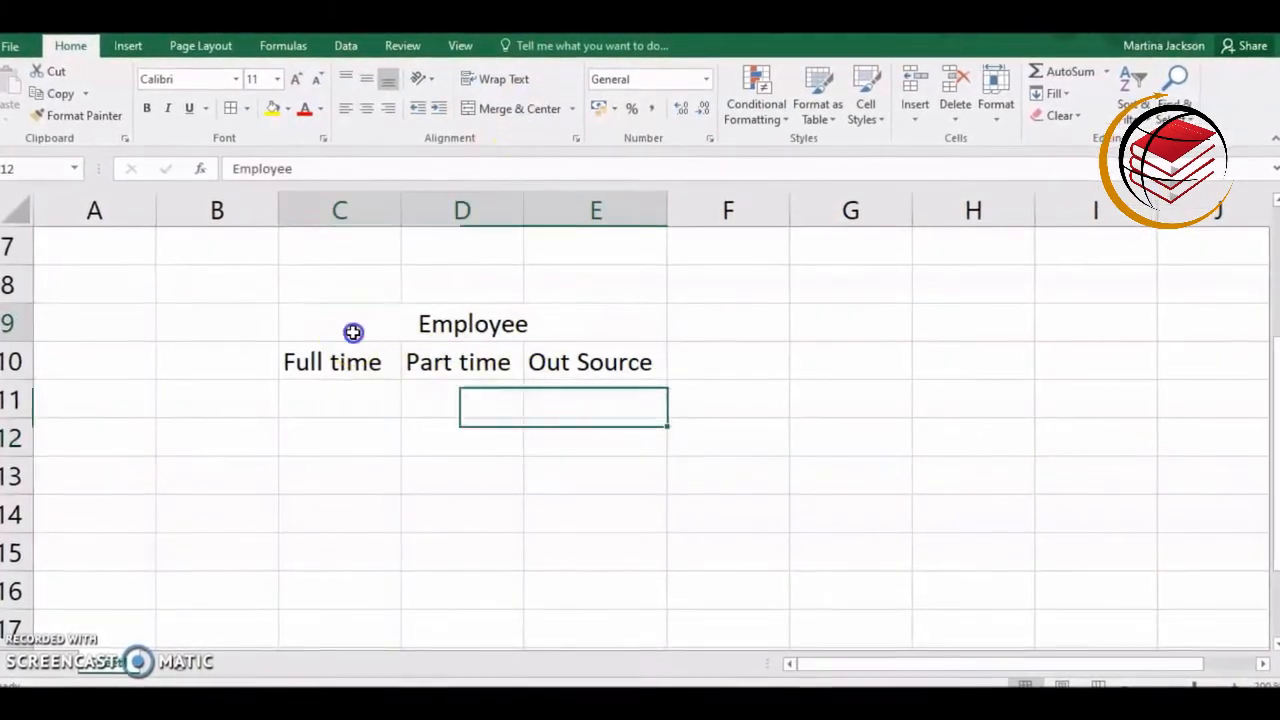
pyautogui.click(243, 106)
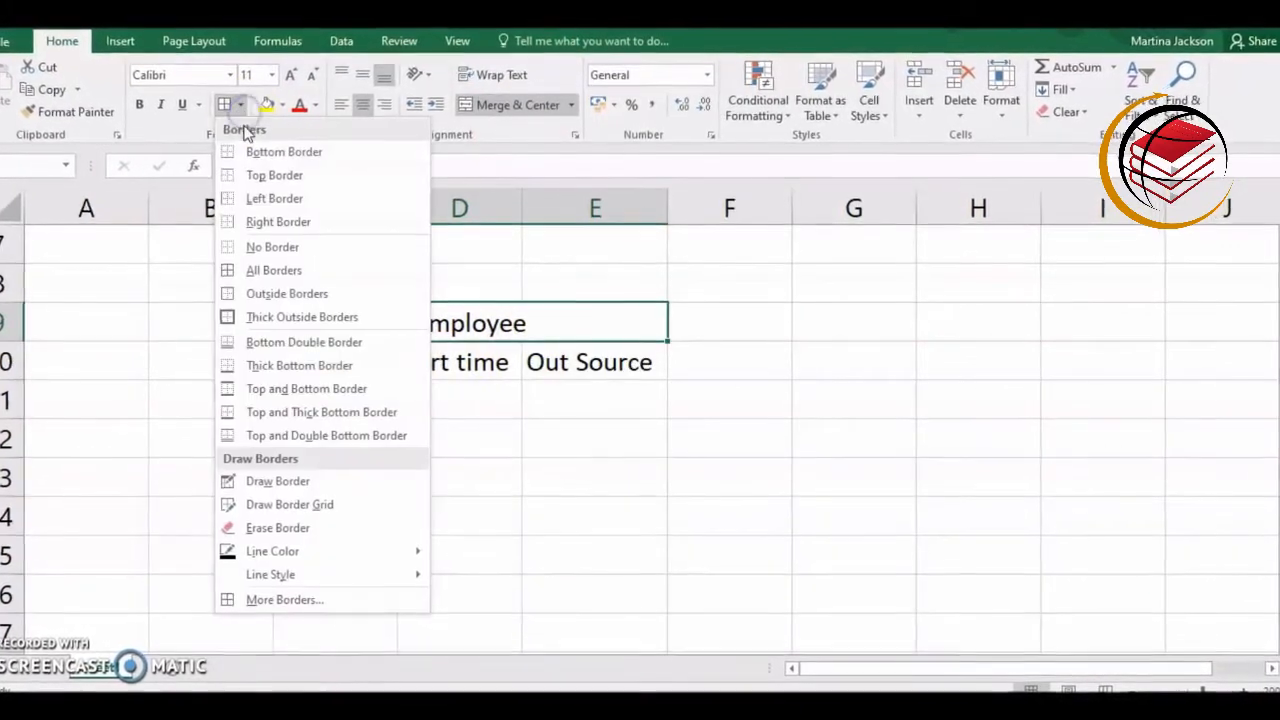
pyautogui.click(250, 293)
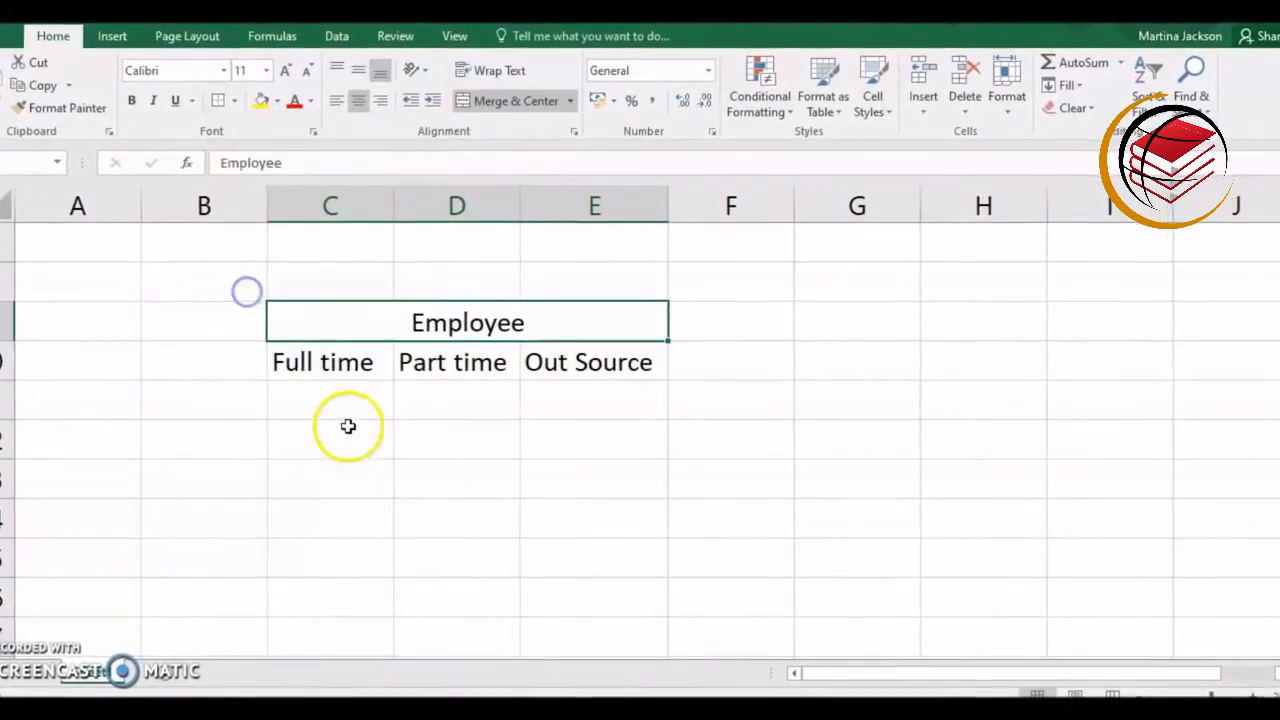
pyautogui.click(366, 474)
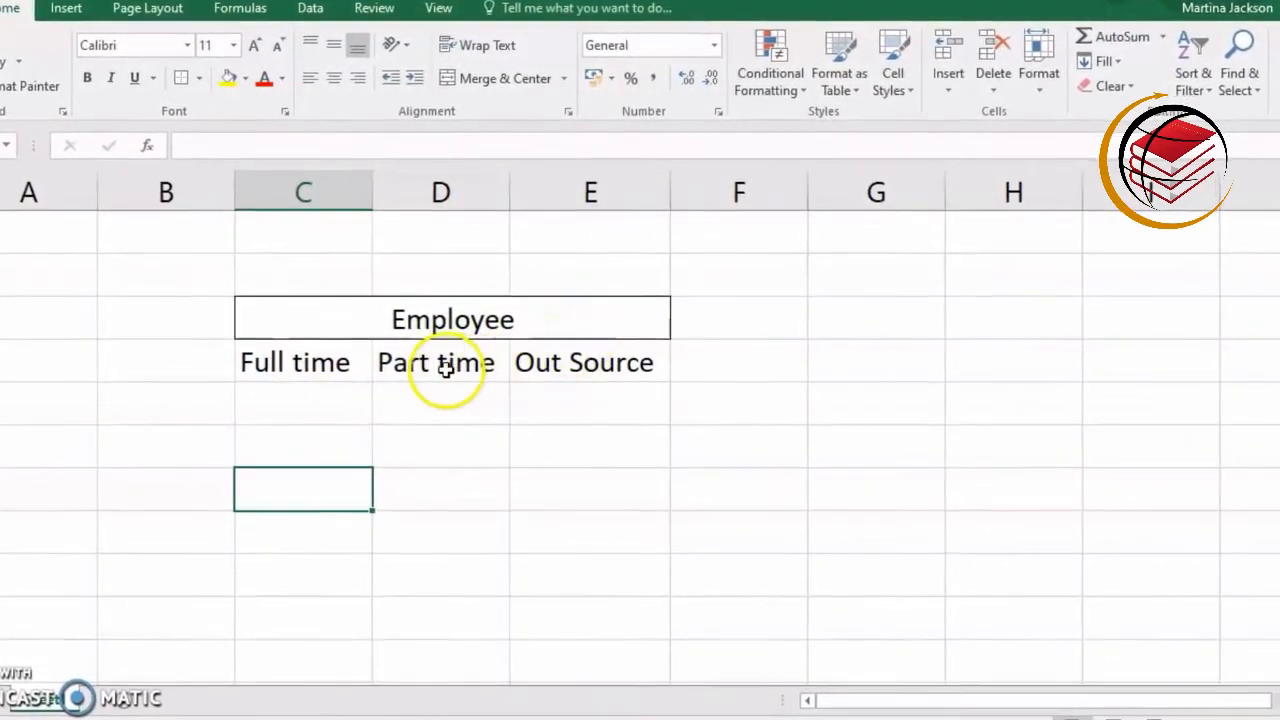
# Apply Outside Borders individually to the Full time, Part time and Out Source cells in row 10.
pyautogui.click(342, 366)
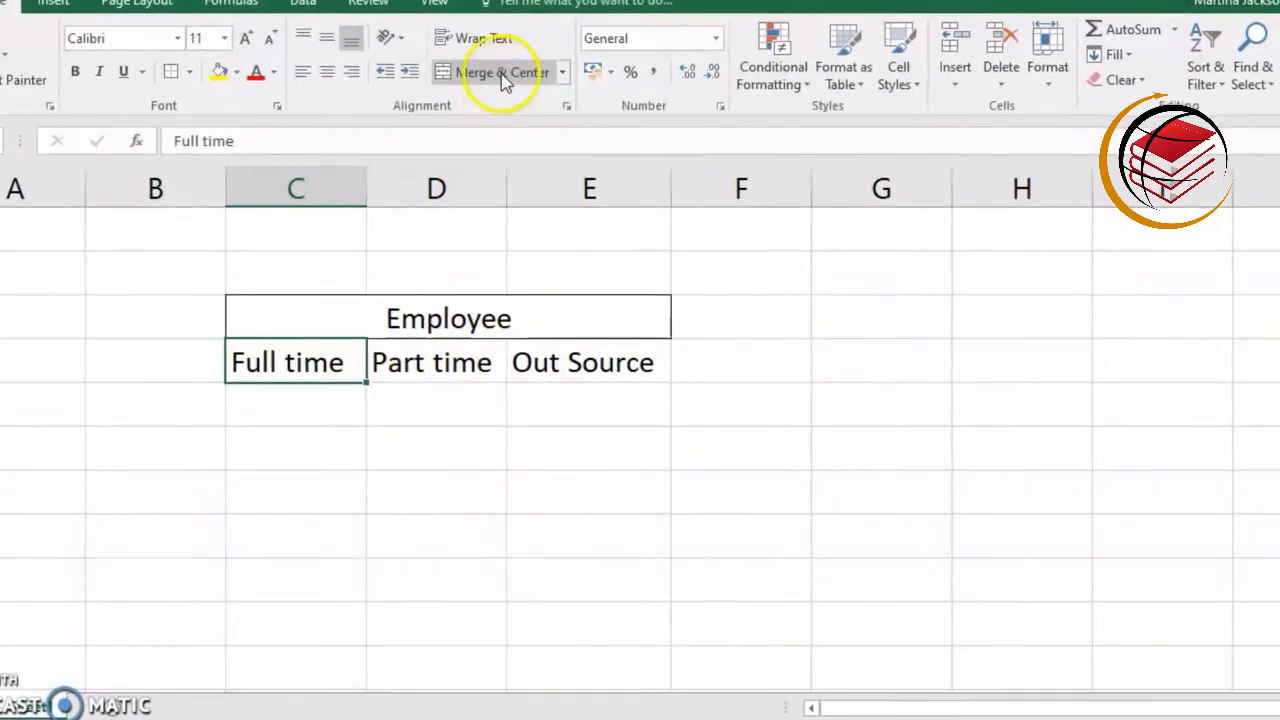
pyautogui.click(176, 74)
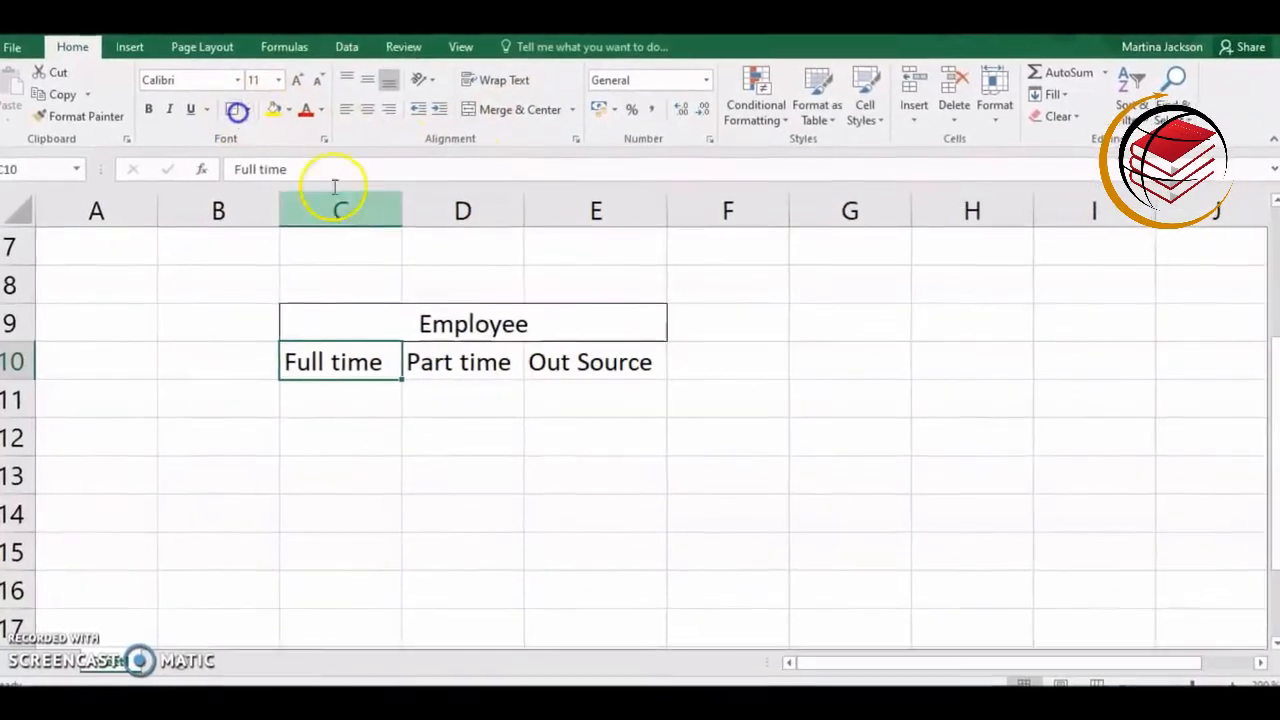
pyautogui.click(415, 362)
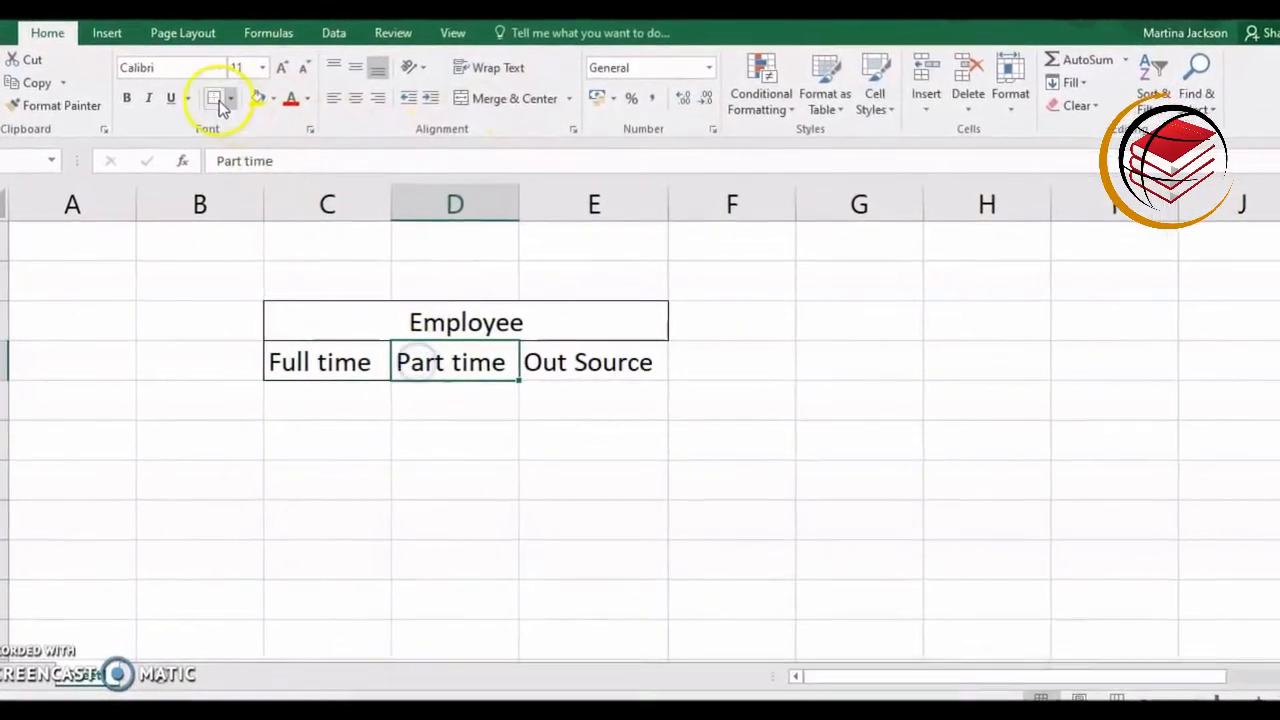
pyautogui.click(210, 95)
pyautogui.click(526, 362)
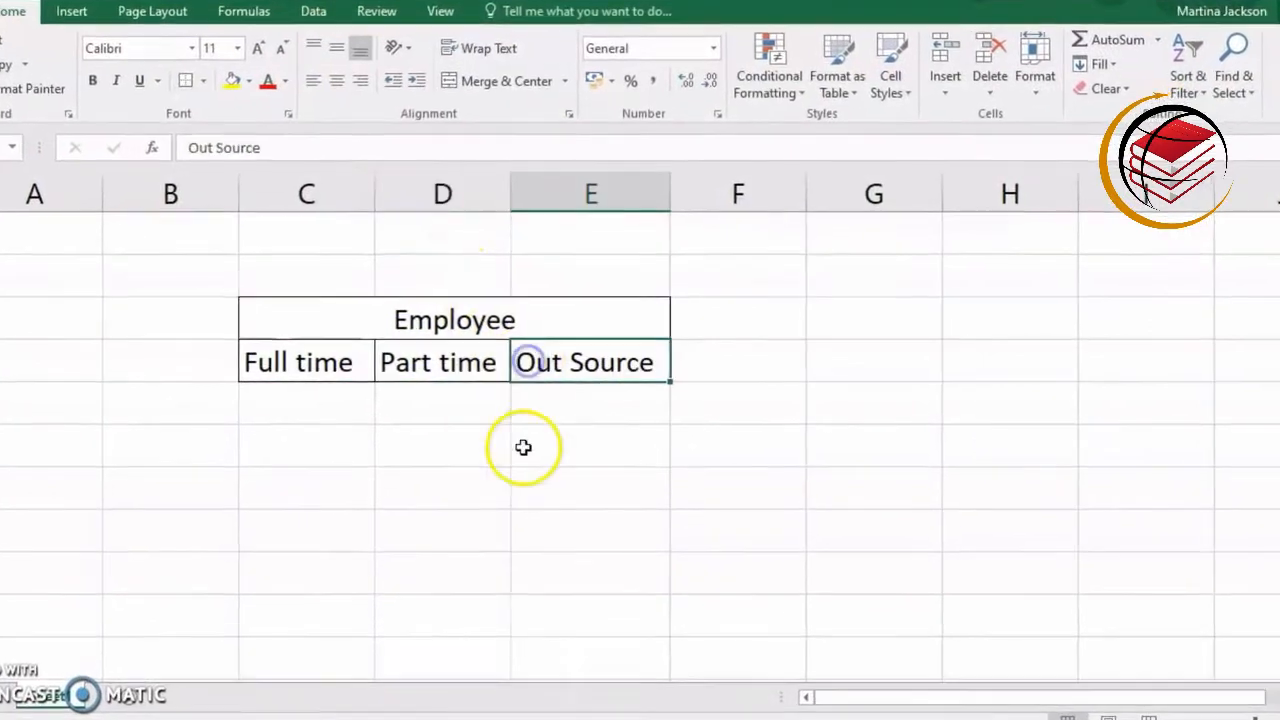
pyautogui.click(526, 448)
pyautogui.click(363, 483)
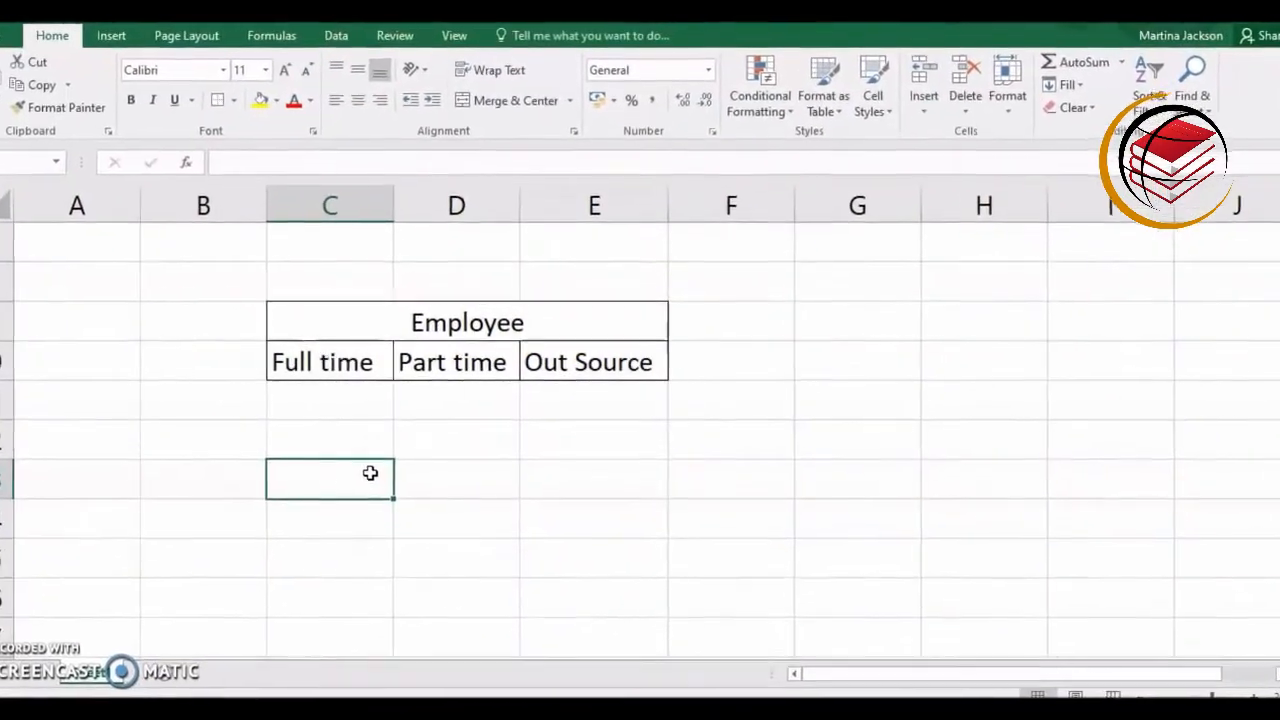